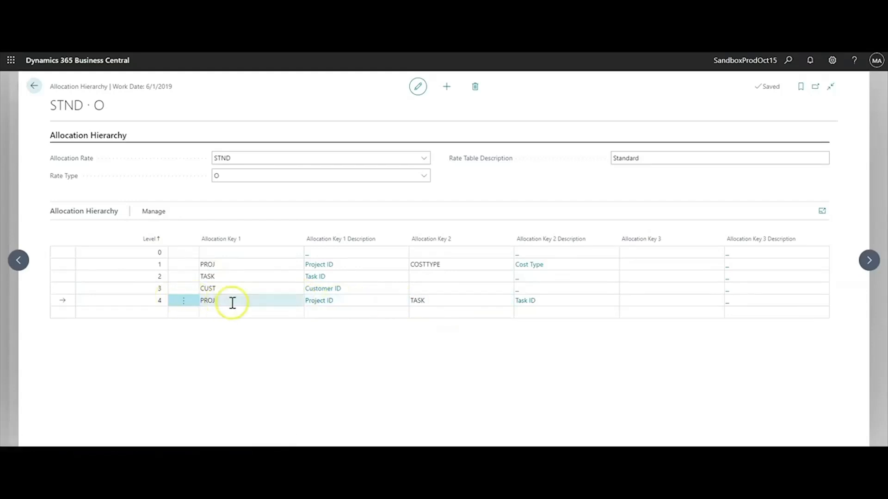
Delete the IRV001 rate entry dated 10/18/2021 from the level 4 rate entries and return to the allocation hierarchy
{"action": "left_click", "coordinate": [157, 211]}
{"action": "left_click", "coordinate": [194, 230]}
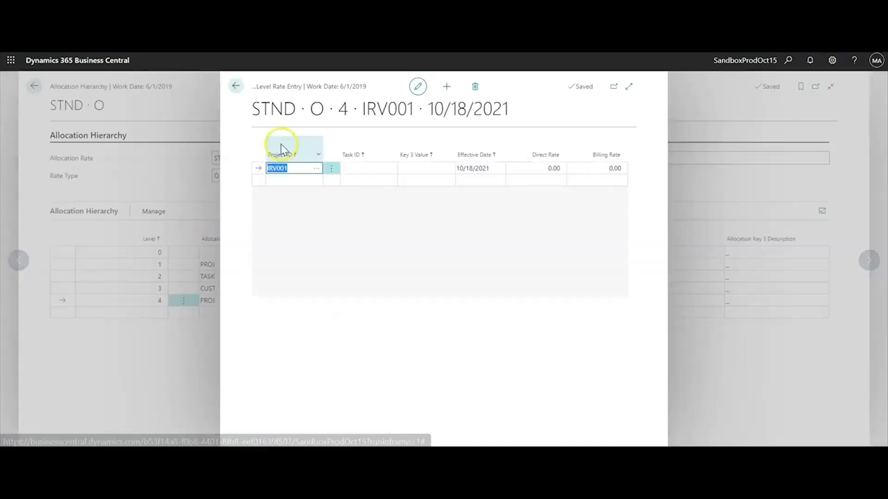
{"action": "left_click", "coordinate": [475, 88]}
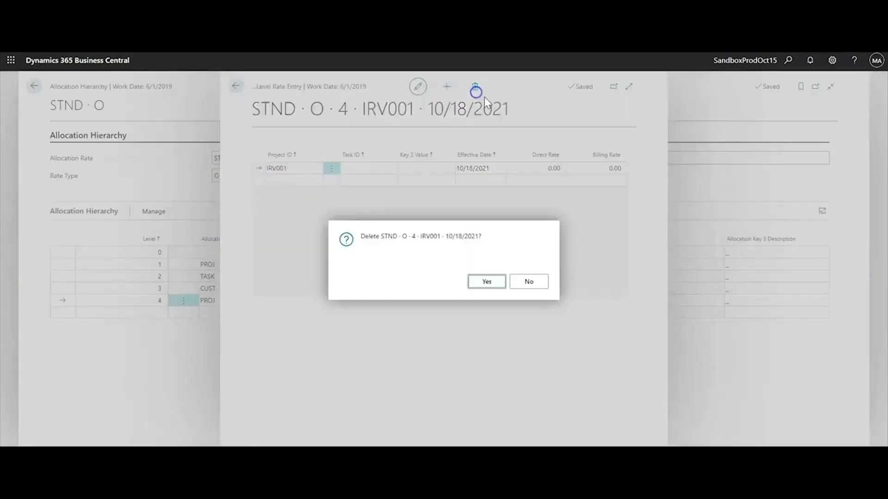
{"action": "left_click", "coordinate": [486, 281]}
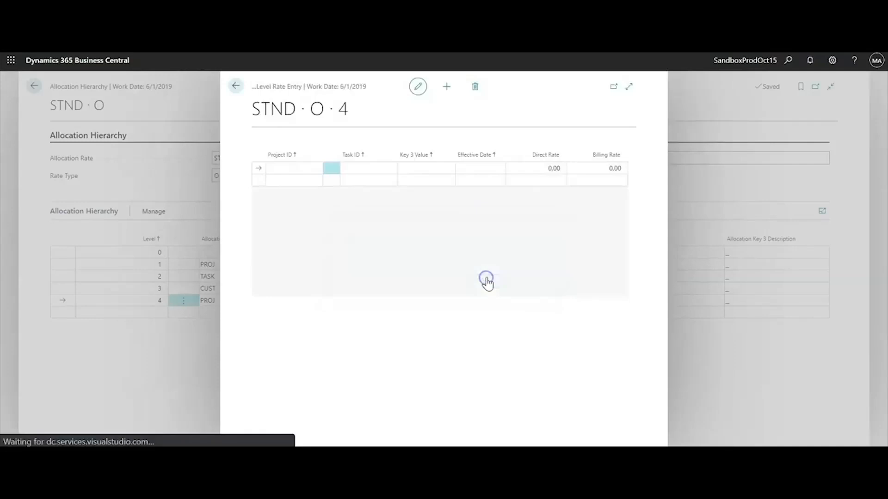
{"action": "left_click", "coordinate": [236, 87]}
Delete the level 4 line with the PROJ and TASK keys from the allocation hierarchy
{"action": "left_click", "coordinate": [185, 302]}
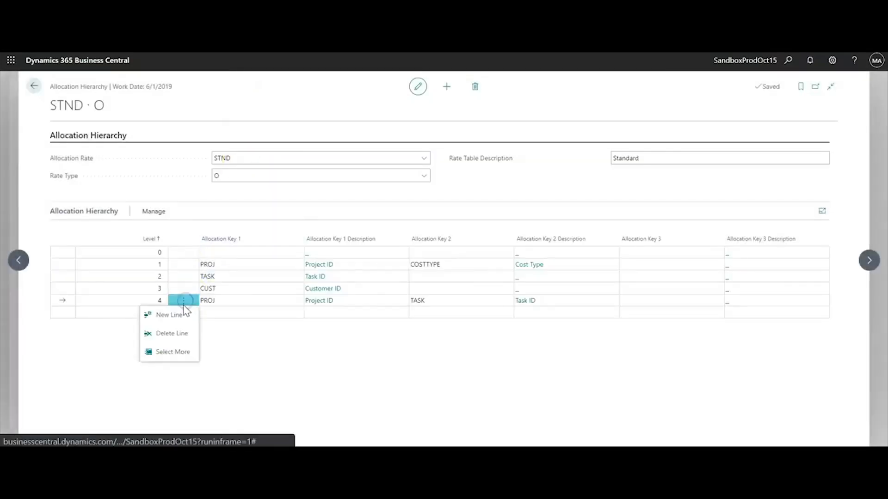
{"action": "left_click", "coordinate": [177, 331]}
{"action": "left_click", "coordinate": [486, 282]}
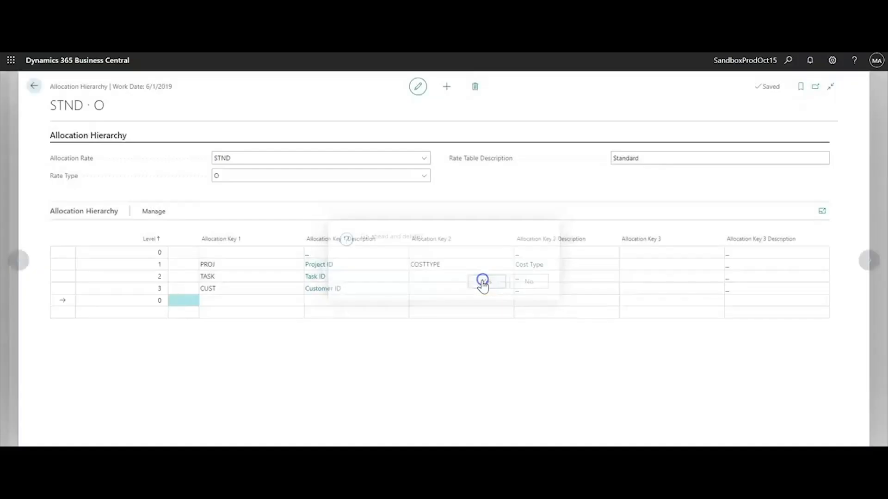
Add a level 20 line to the allocation hierarchy with COSTTYPE as Allocation Key 1
{"action": "left_click", "coordinate": [120, 295]}
{"action": "left_click", "coordinate": [140, 299]}
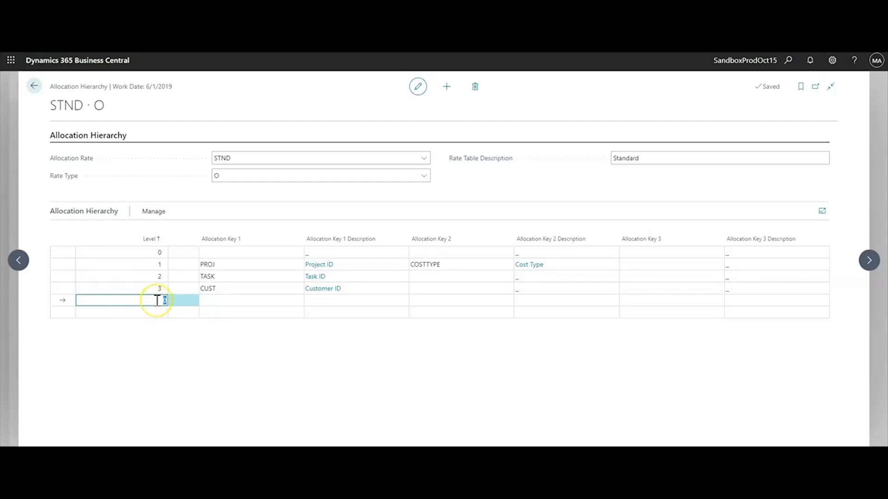
{"action": "key", "text": "Tab"}
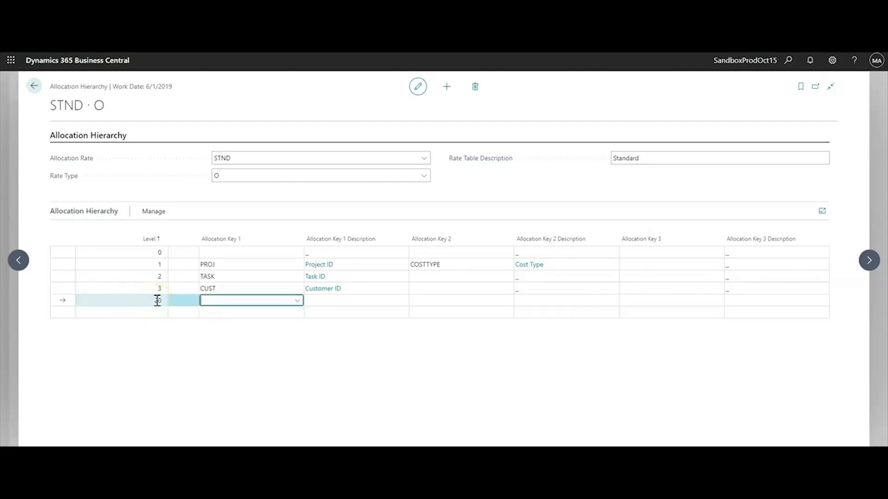
{"action": "left_click", "coordinate": [296, 302]}
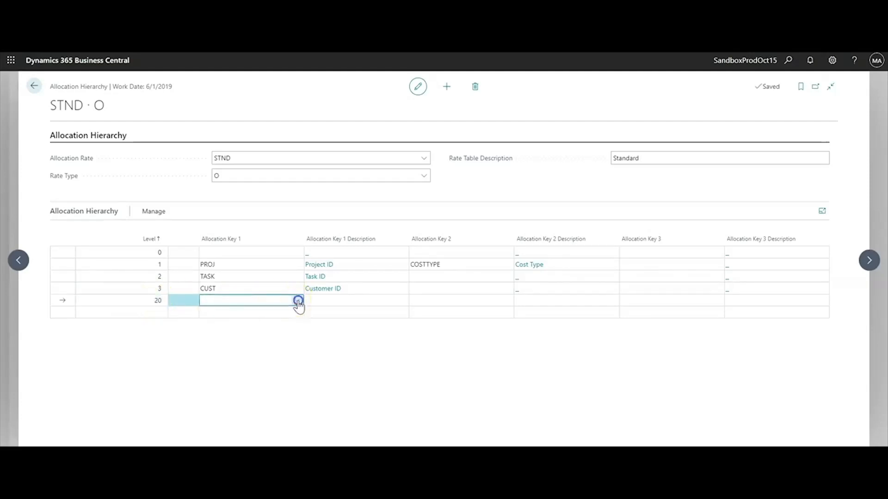
{"action": "left_click", "coordinate": [242, 367]}
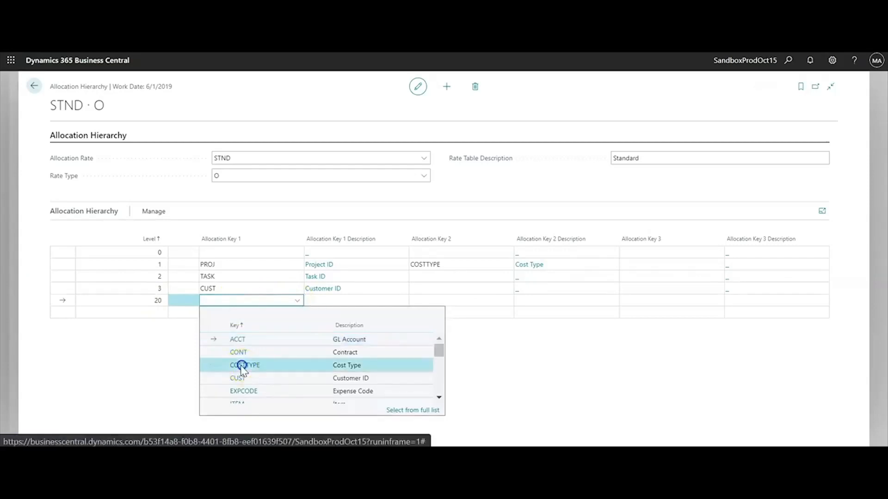
Add a level 30 line to the allocation hierarchy with PGD1 (Project Gbl Dim 1) as Allocation Key 1
{"action": "left_click", "coordinate": [156, 313]}
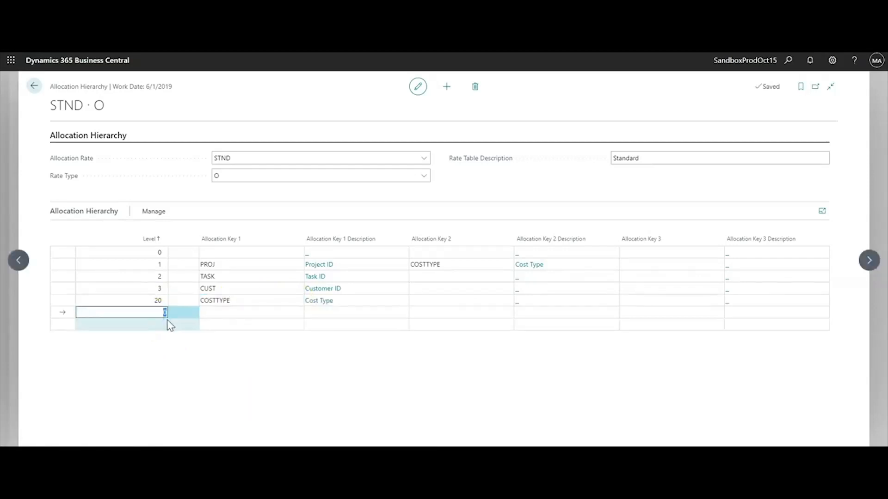
{"action": "key", "text": "Tab"}
{"action": "left_click", "coordinate": [296, 313]}
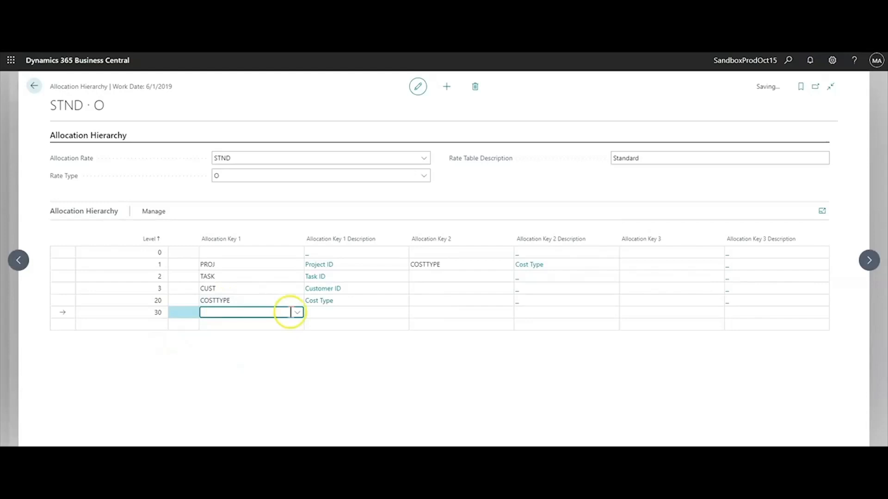
{"action": "left_click", "coordinate": [297, 313]}
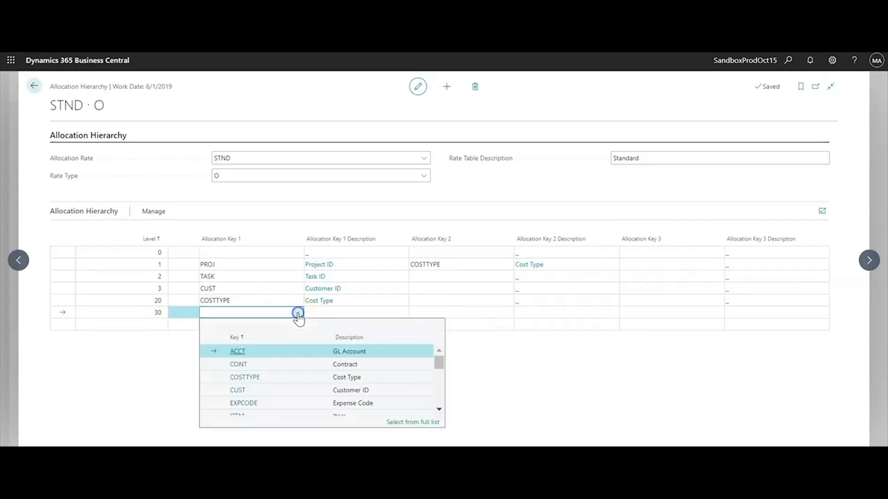
{"action": "scroll", "coordinate": [245, 390], "scroll_direction": "down", "scroll_amount": 2}
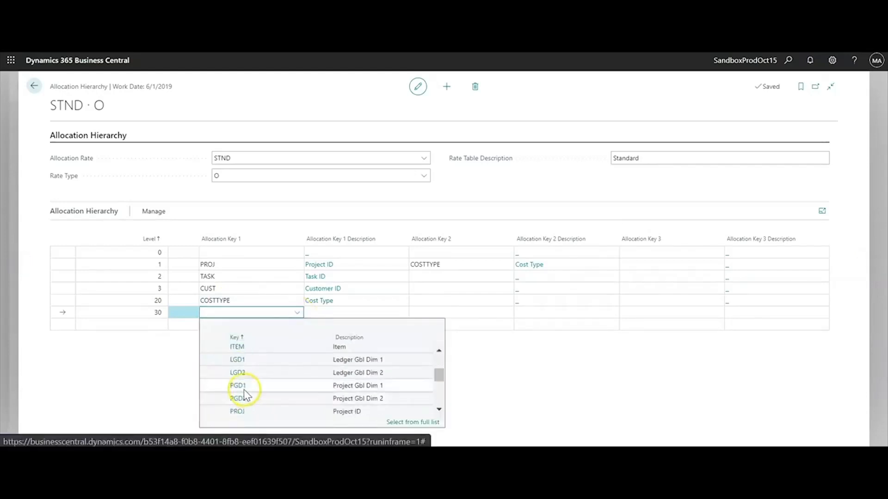
{"action": "left_click", "coordinate": [238, 386]}
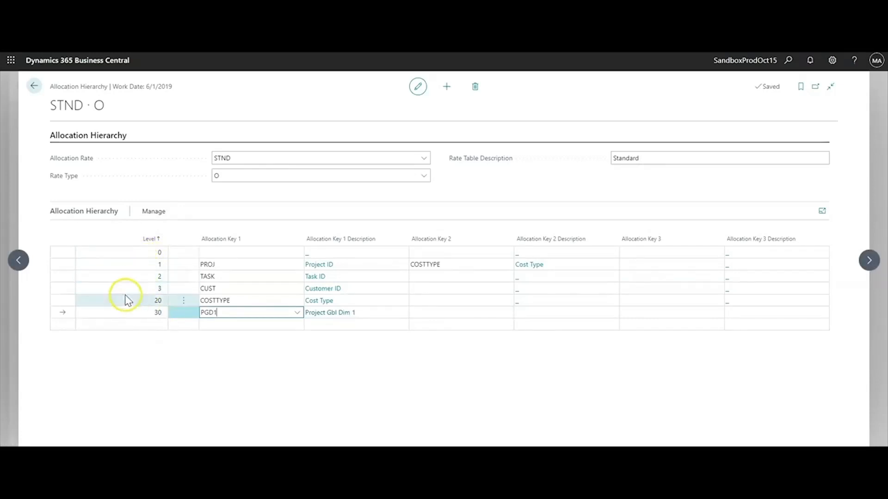
{"action": "left_click", "coordinate": [141, 264]}
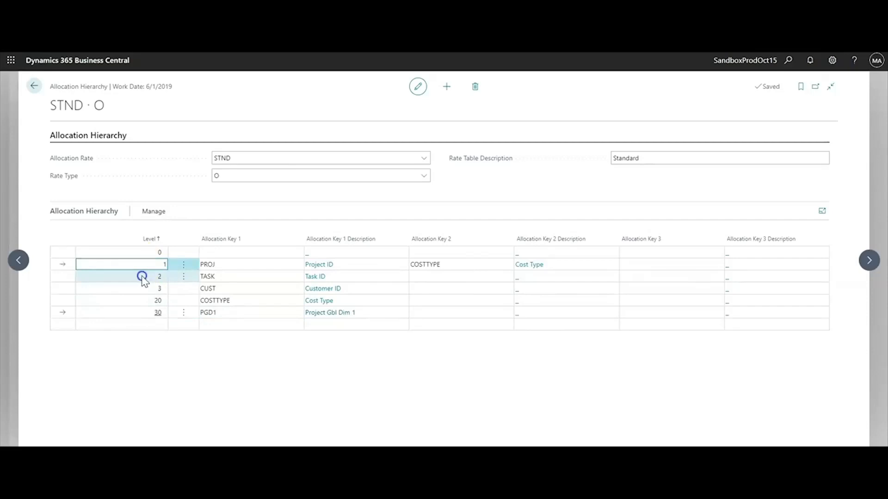
{"action": "left_click", "coordinate": [141, 287]}
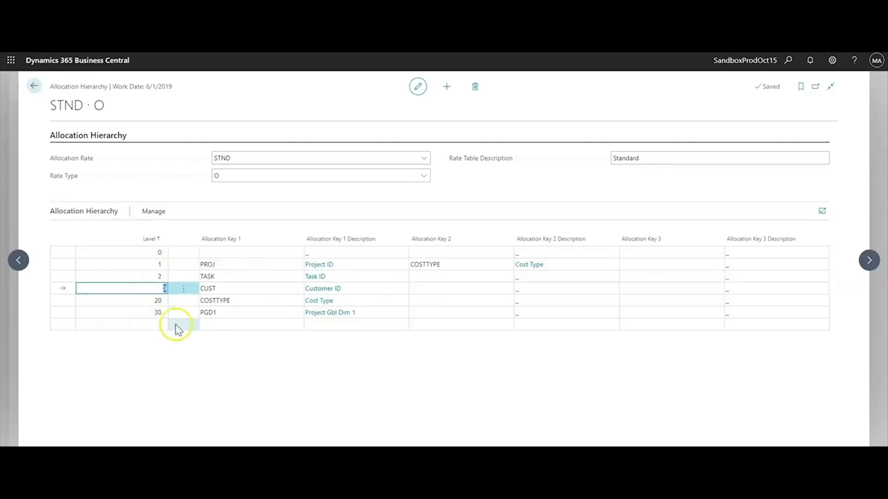
{"action": "left_click", "coordinate": [131, 277]}
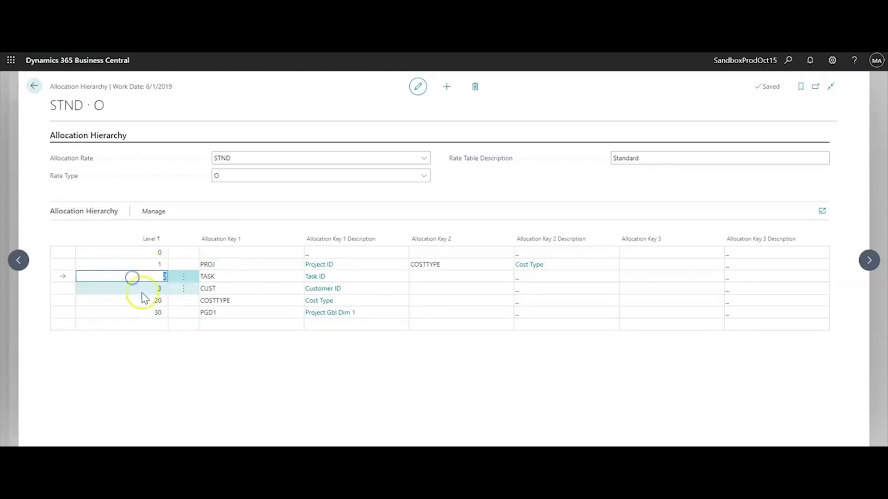
{"action": "left_click", "coordinate": [142, 300]}
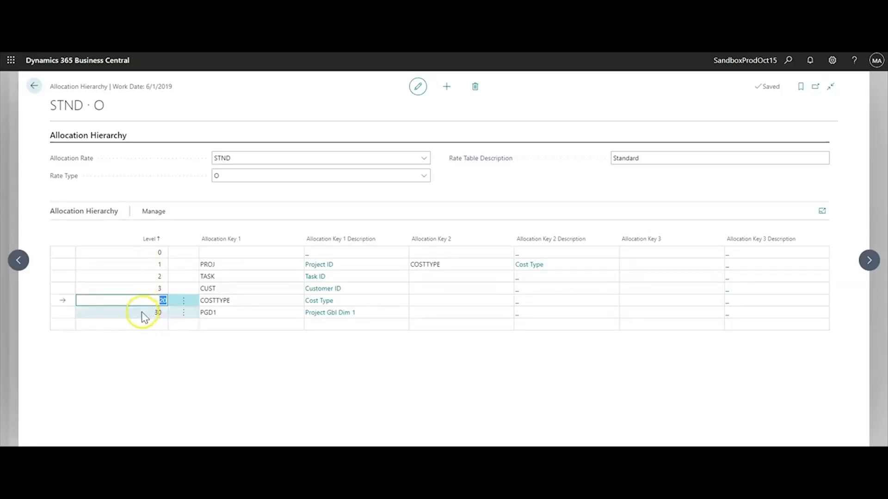
{"action": "left_click", "coordinate": [141, 312]}
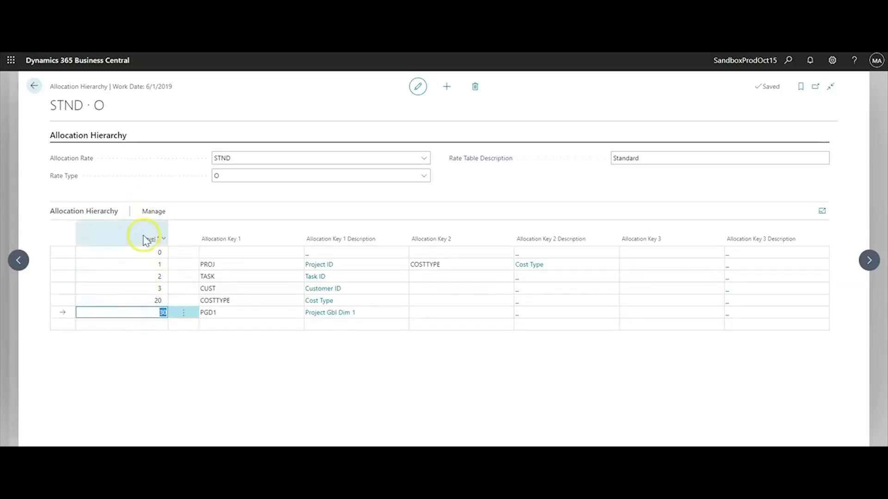
Add a level 25 line to the allocation hierarchy with LGD2 (Ledger Gbl Dim 2) as Allocation Key 1
{"action": "left_click", "coordinate": [154, 322]}
{"action": "type", "text": "25"}
{"action": "key", "text": "Tab"}
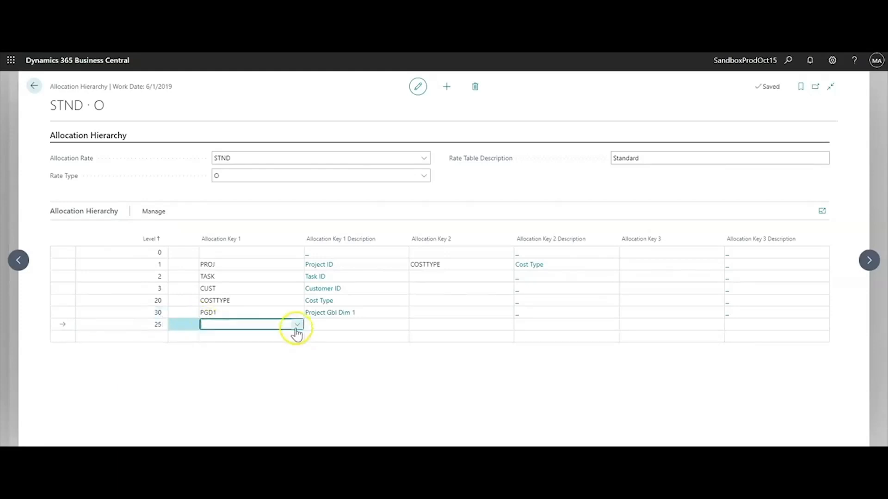
{"action": "left_click", "coordinate": [296, 325]}
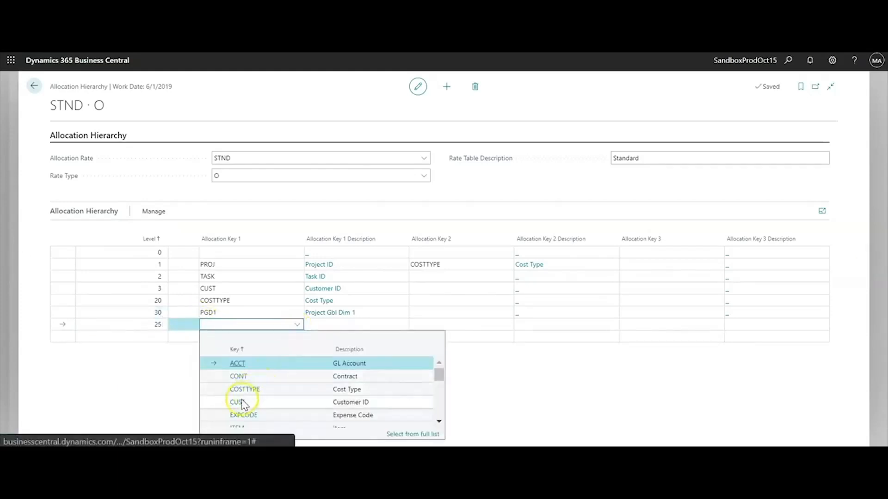
{"action": "scroll", "coordinate": [245, 405], "scroll_direction": "down", "scroll_amount": 1}
{"action": "scroll", "coordinate": [245, 406], "scroll_direction": "down", "scroll_amount": 2}
{"action": "left_click", "coordinate": [240, 385]}
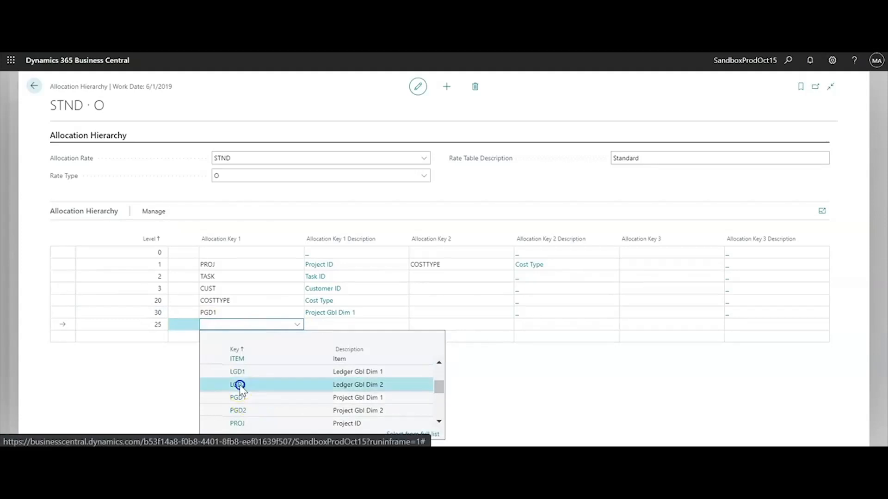
Close and reopen the STND allocation hierarchy for rate type O to check the order of its levels
{"action": "left_click", "coordinate": [34, 86]}
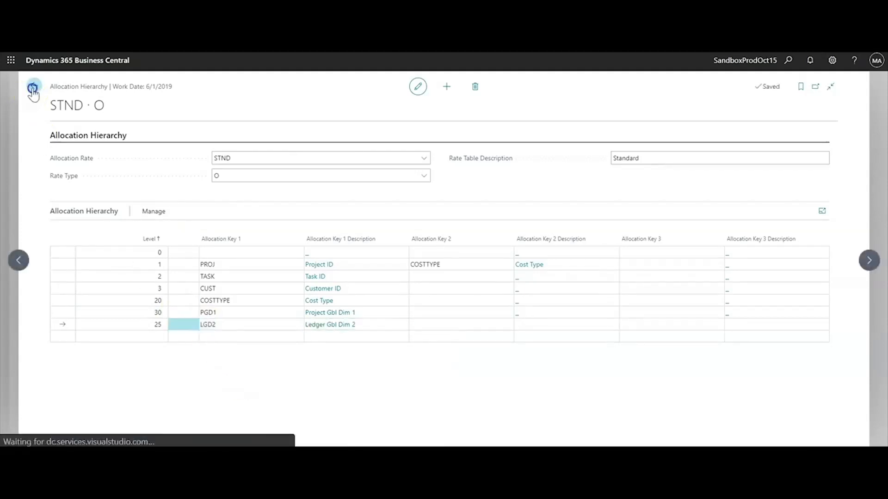
{"action": "left_click", "coordinate": [263, 200]}
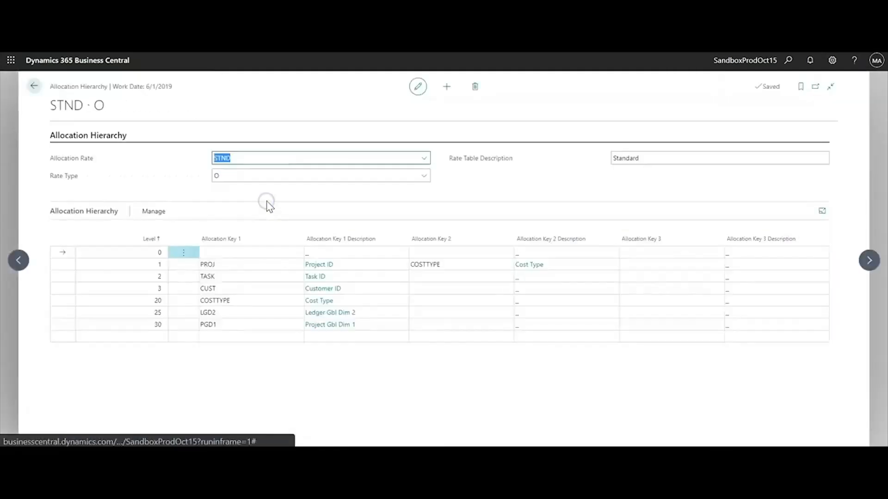
{"action": "left_click", "coordinate": [220, 316]}
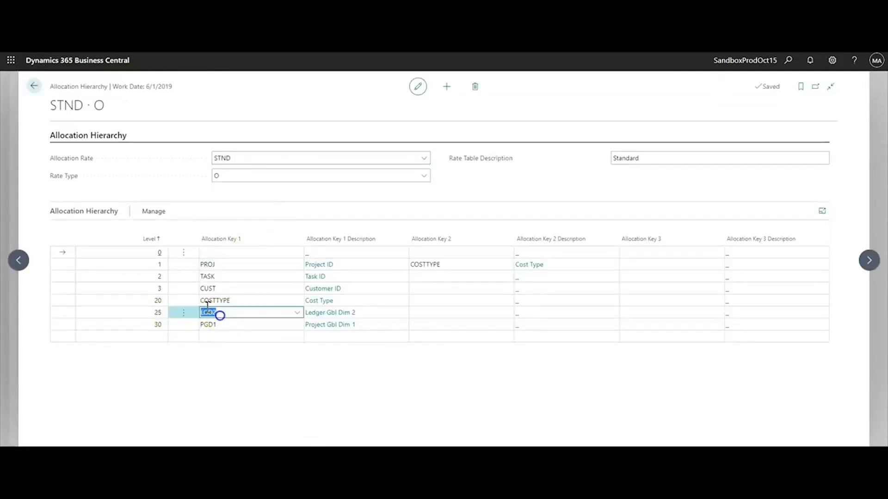
Delete the level 30, level 25 and level 20 lines from the allocation hierarchy
{"action": "left_click", "coordinate": [159, 324]}
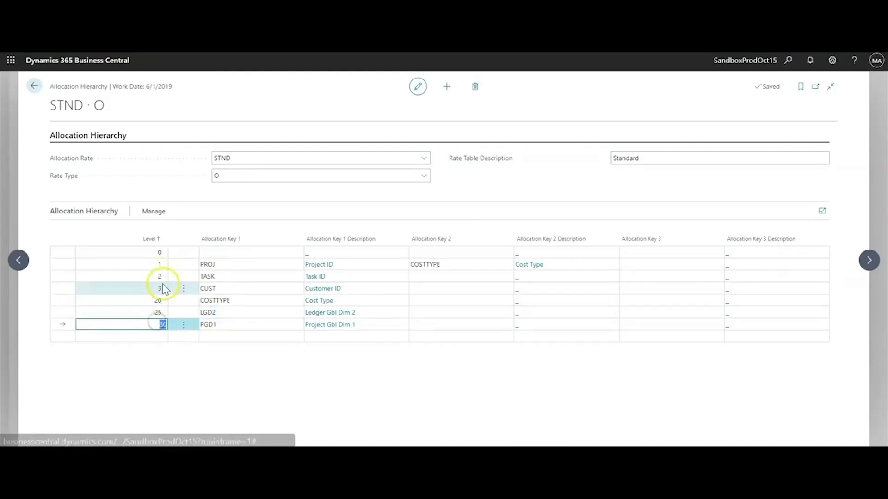
{"action": "left_click", "coordinate": [183, 325]}
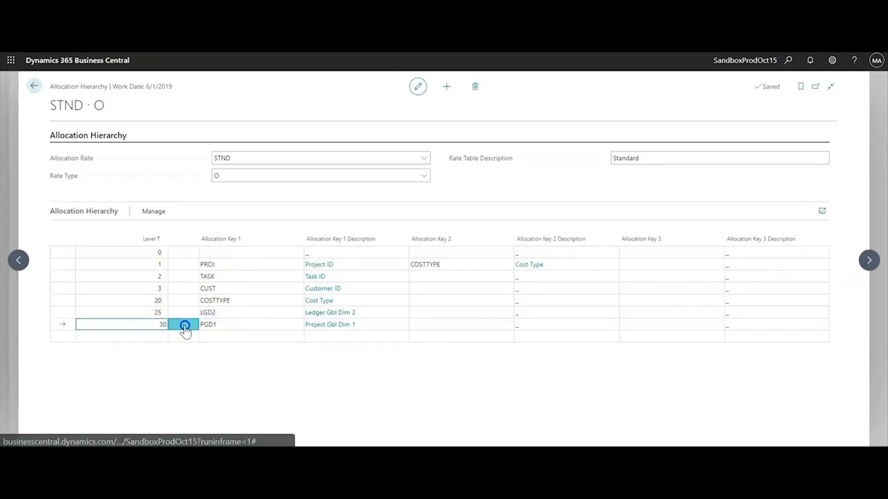
{"action": "left_click", "coordinate": [184, 358]}
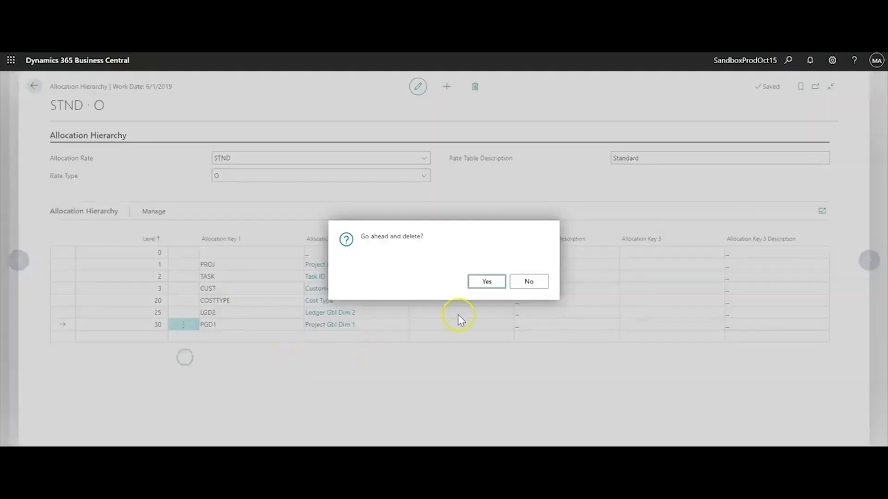
{"action": "left_click", "coordinate": [486, 282]}
{"action": "left_click", "coordinate": [183, 313]}
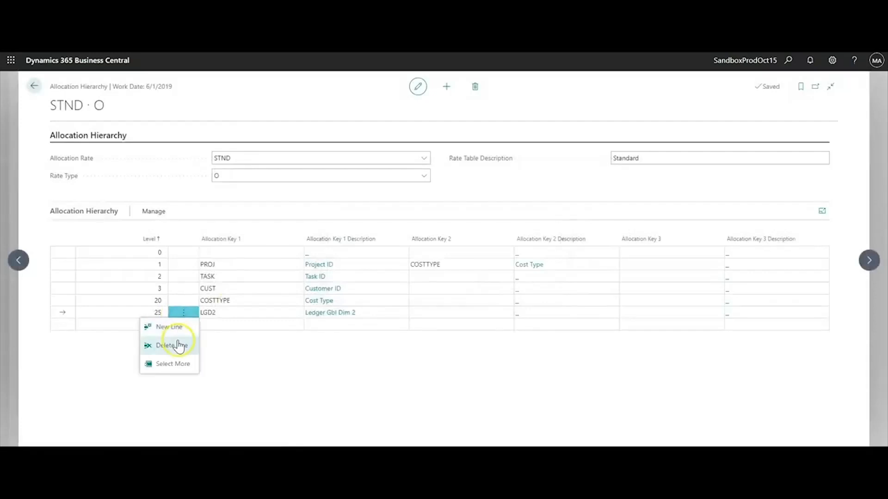
{"action": "left_click", "coordinate": [180, 347]}
{"action": "left_click", "coordinate": [488, 282]}
{"action": "left_click", "coordinate": [184, 301]}
{"action": "left_click", "coordinate": [180, 334]}
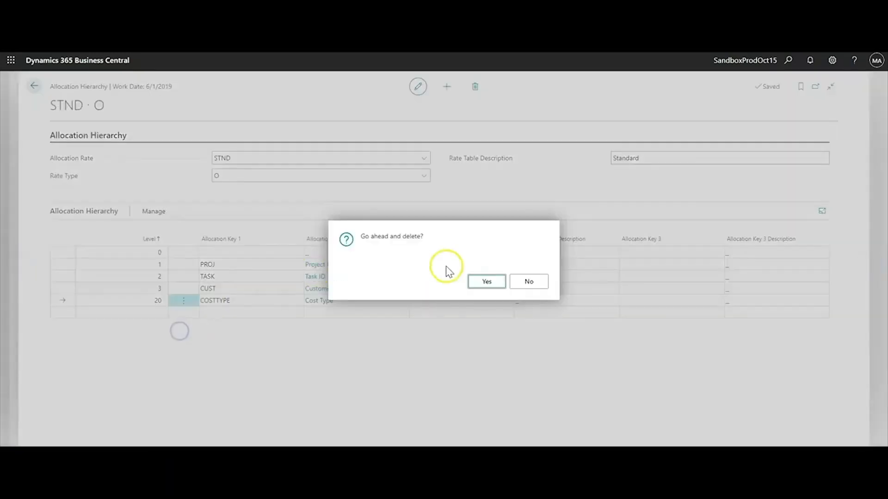
{"action": "left_click", "coordinate": [487, 282]}
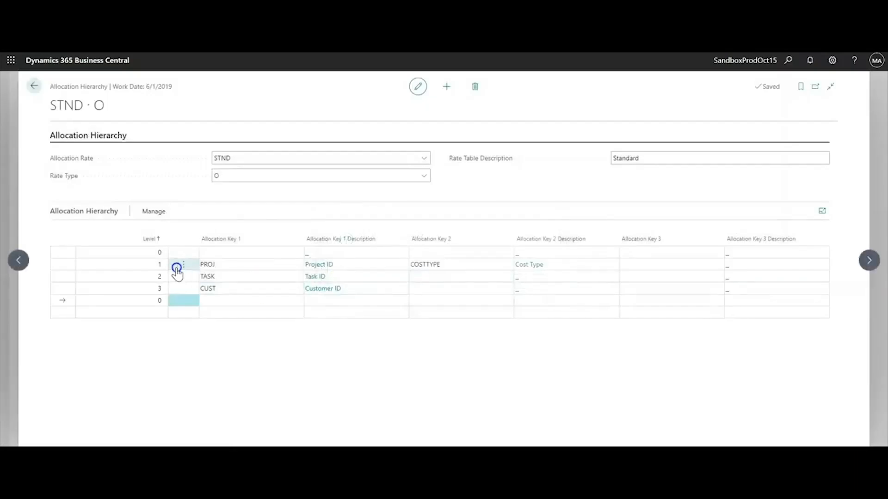
{"action": "left_click", "coordinate": [115, 267]}
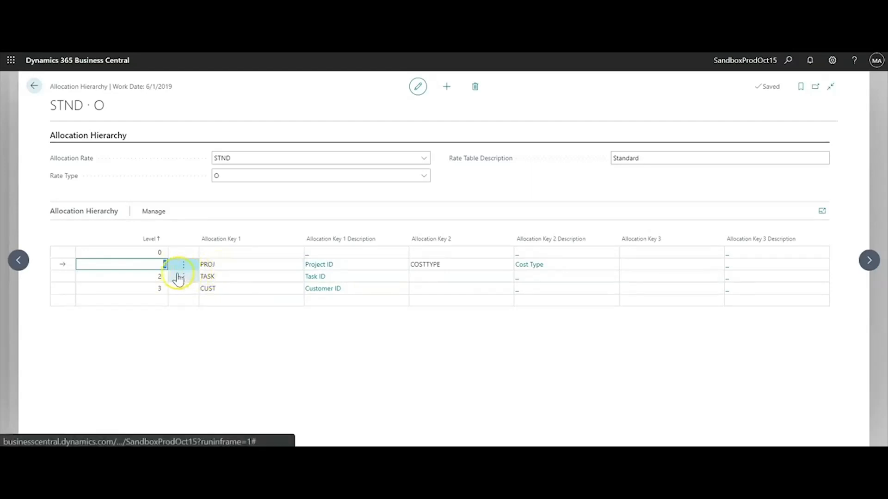
{"action": "left_click", "coordinate": [220, 278]}
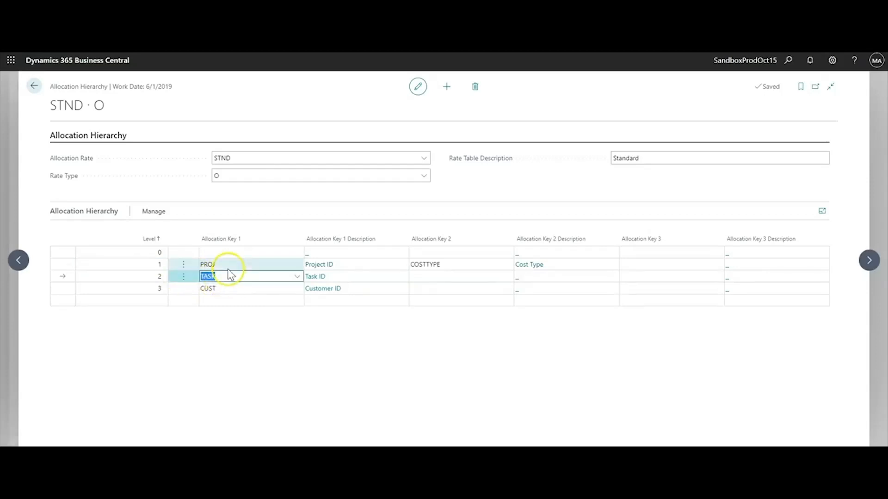
{"action": "left_click", "coordinate": [229, 270]}
{"action": "left_click", "coordinate": [208, 266]}
{"action": "left_click", "coordinate": [453, 264]}
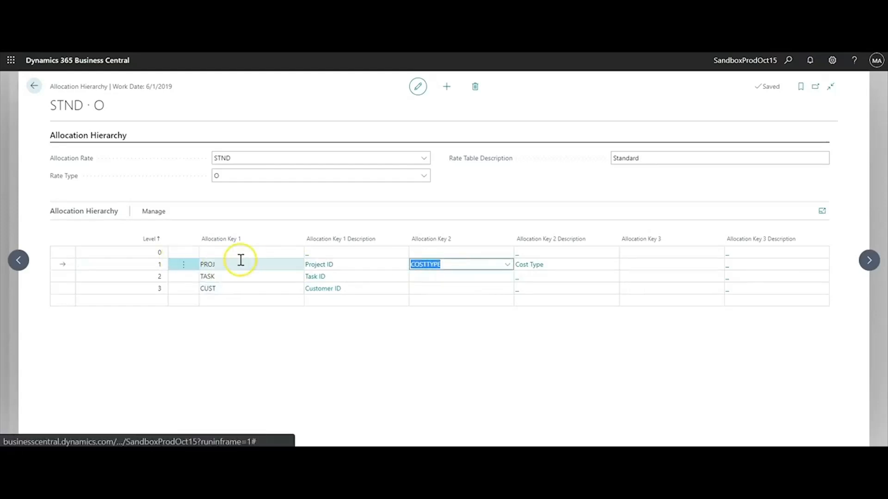
{"action": "left_click", "coordinate": [227, 277]}
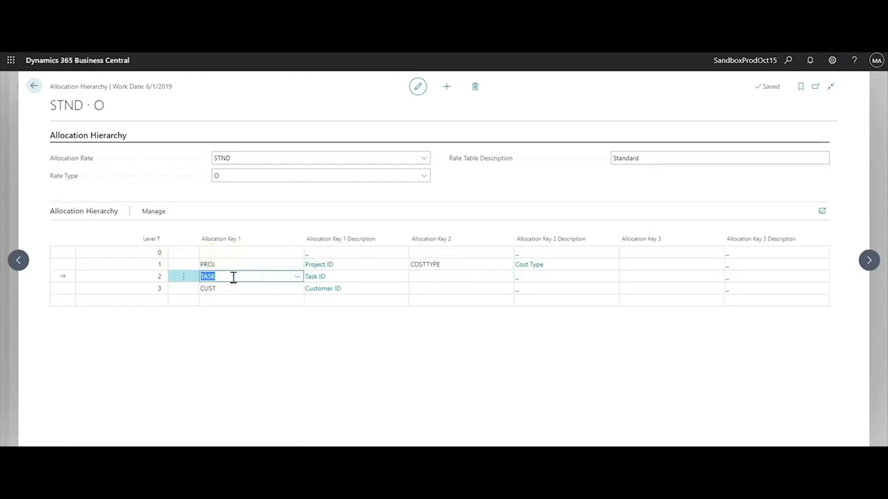
{"action": "left_click", "coordinate": [227, 287]}
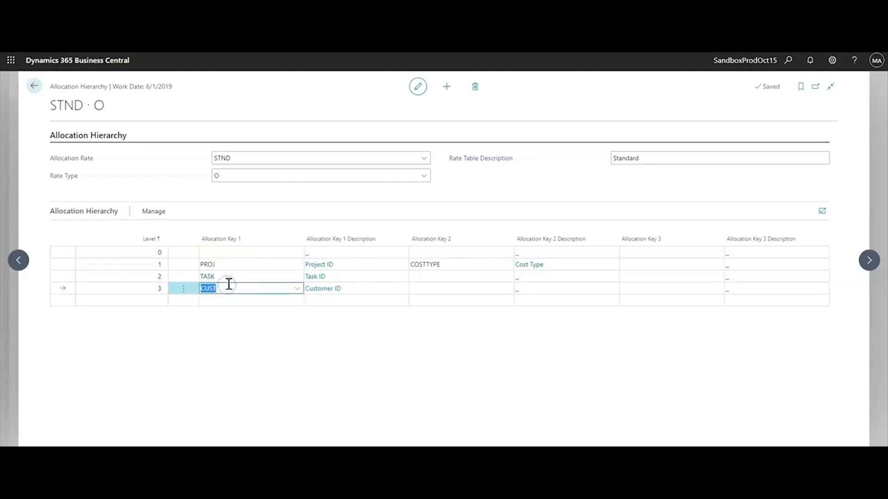
{"action": "left_click", "coordinate": [235, 288]}
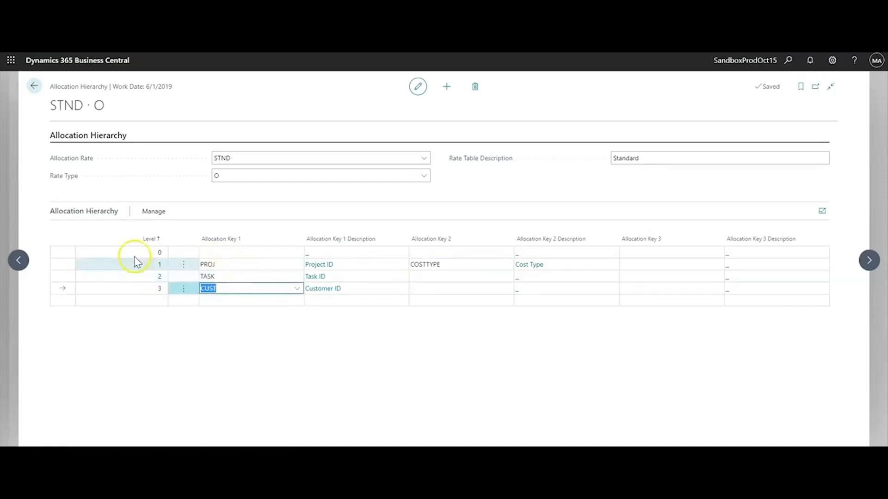
{"action": "left_click", "coordinate": [130, 287]}
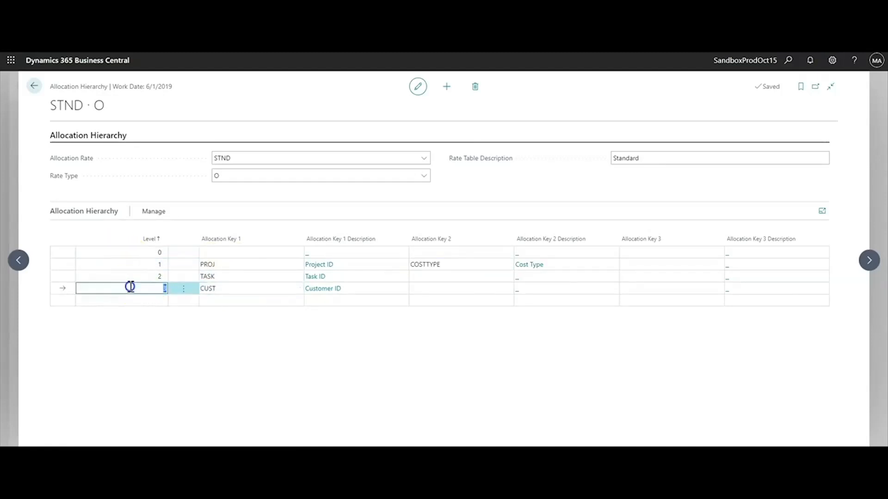
{"action": "left_click", "coordinate": [231, 292]}
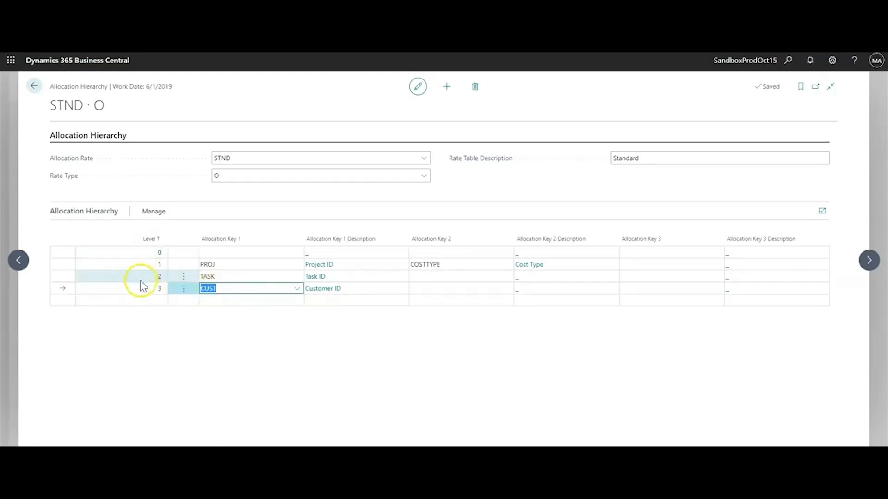
Add a level 40 line to the allocation hierarchy with CUST (Customer ID) as Allocation Key 1
{"action": "left_click", "coordinate": [152, 298]}
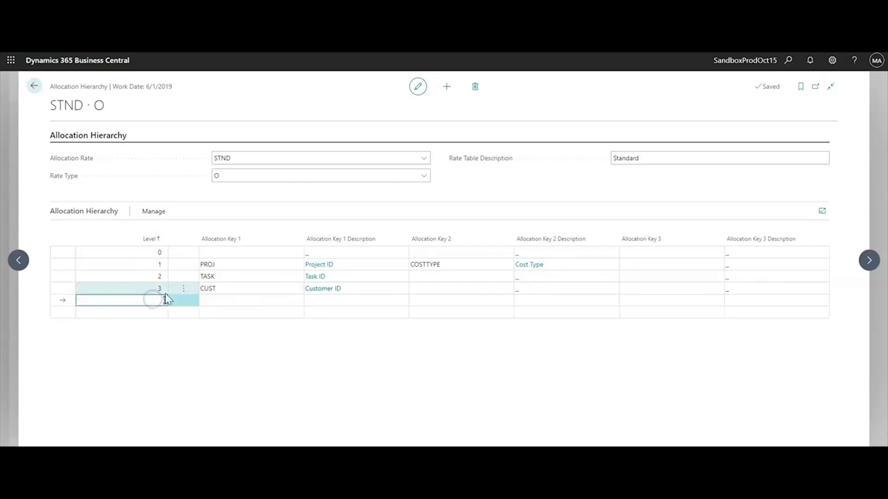
{"action": "key", "text": "Tab"}
{"action": "type", "text": "cust"}
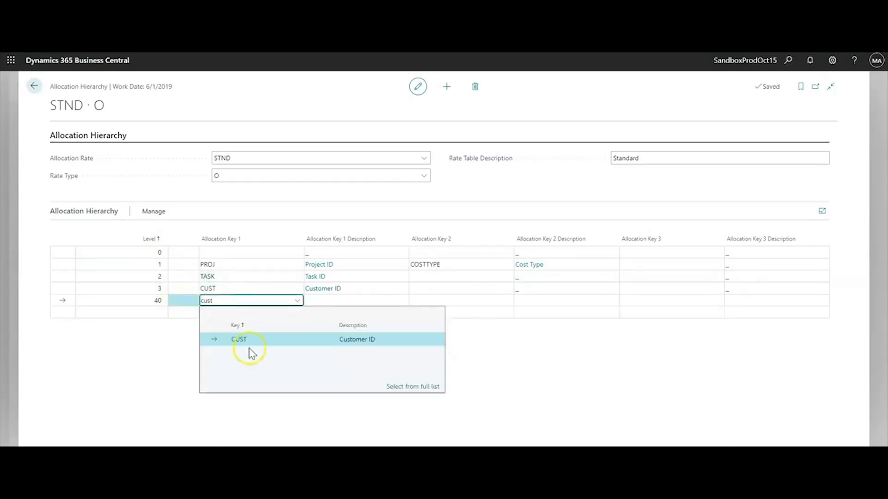
{"action": "left_click", "coordinate": [203, 337]}
Try to delete the level 3 CUST line from the allocation hierarchy and refresh the page
{"action": "left_click", "coordinate": [188, 290]}
{"action": "left_click", "coordinate": [180, 322]}
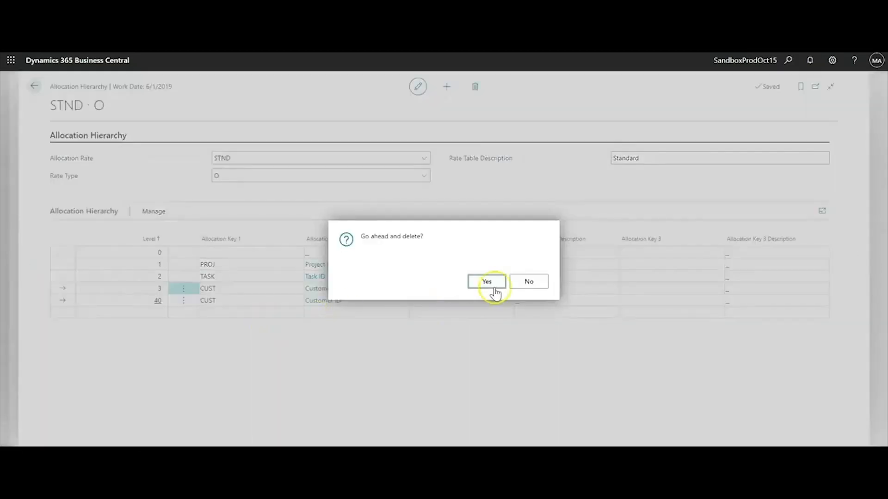
{"action": "left_click", "coordinate": [486, 282]}
{"action": "left_click", "coordinate": [339, 311]}
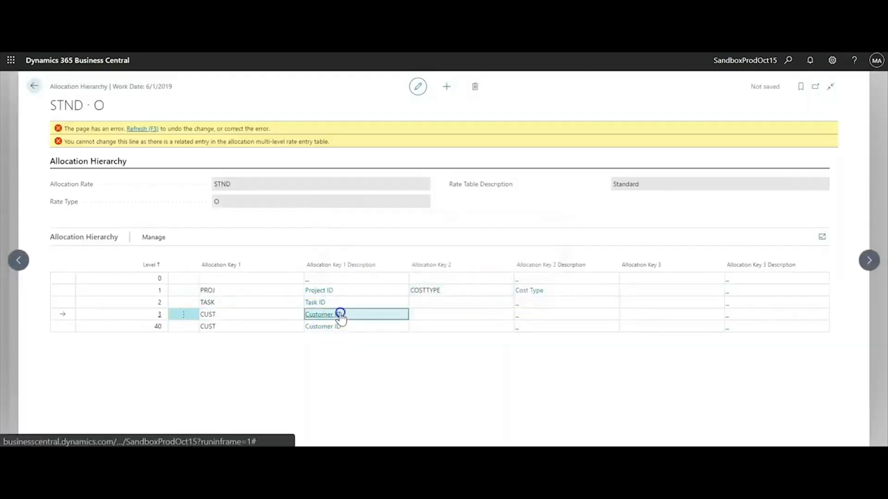
{"action": "left_click", "coordinate": [237, 86]}
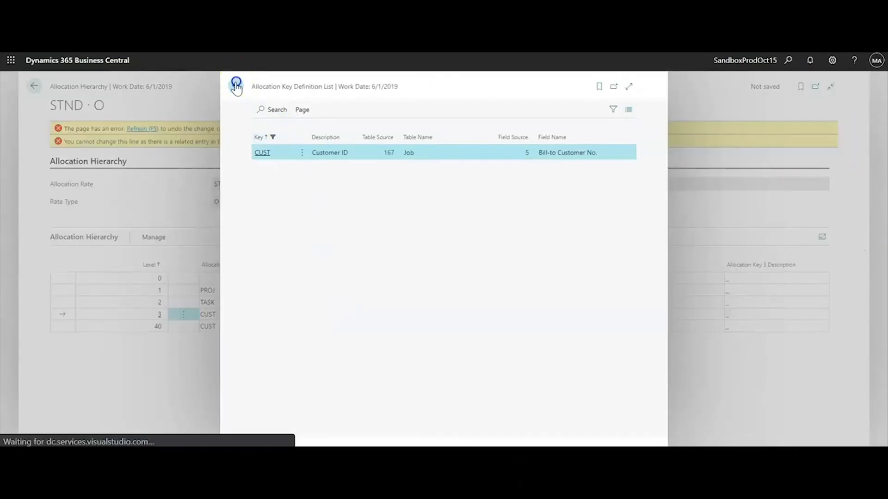
{"action": "left_click", "coordinate": [141, 129]}
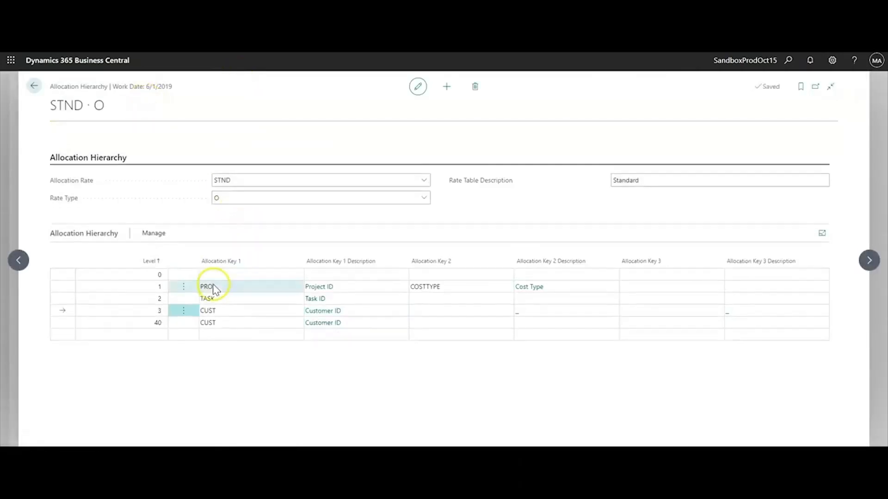
Open the multi-level rate entries of the level 3 line and delete the customer's entry effective 1/1/2020
{"action": "left_click", "coordinate": [159, 217]}
{"action": "left_click", "coordinate": [170, 232]}
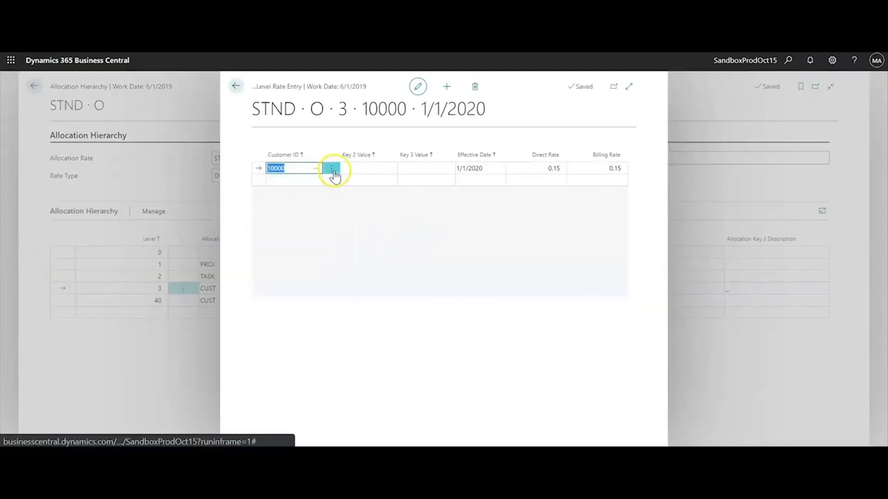
{"action": "left_click", "coordinate": [331, 169]}
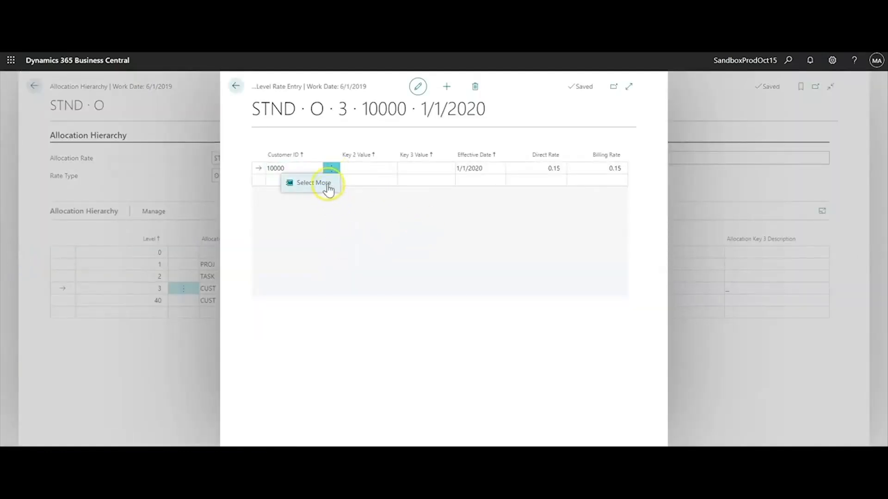
{"action": "left_click", "coordinate": [477, 87]}
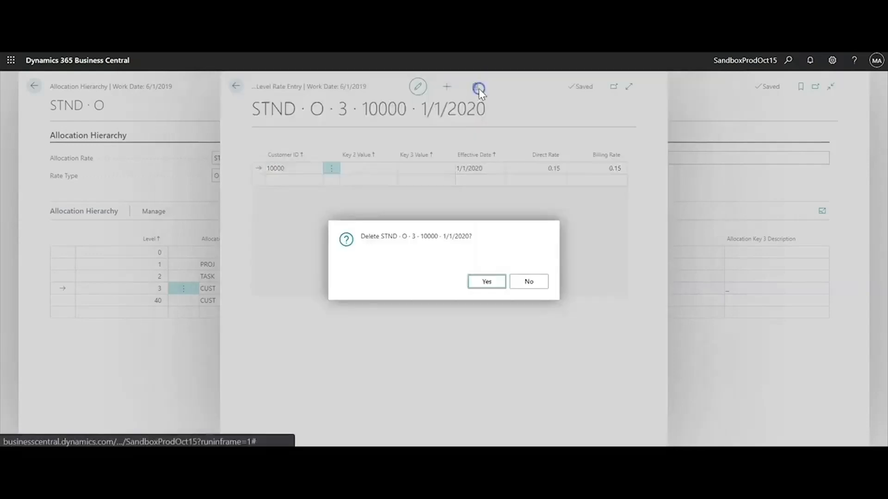
{"action": "left_click", "coordinate": [485, 283]}
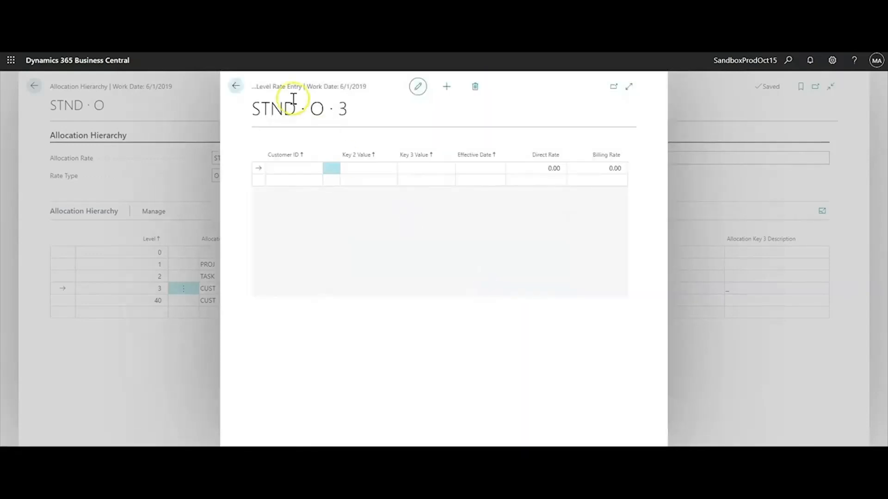
Return to the allocation hierarchy and delete the level 3 CUST line
{"action": "left_click", "coordinate": [236, 87]}
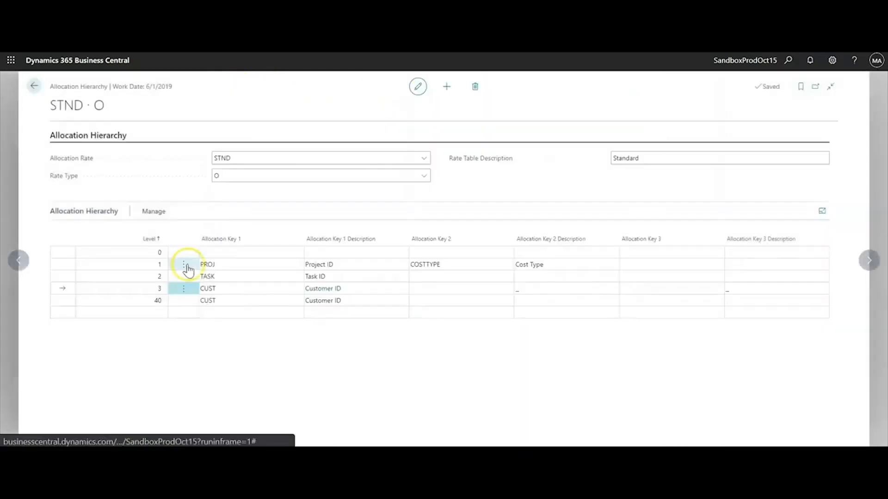
{"action": "left_click", "coordinate": [193, 288]}
{"action": "left_click", "coordinate": [192, 317]}
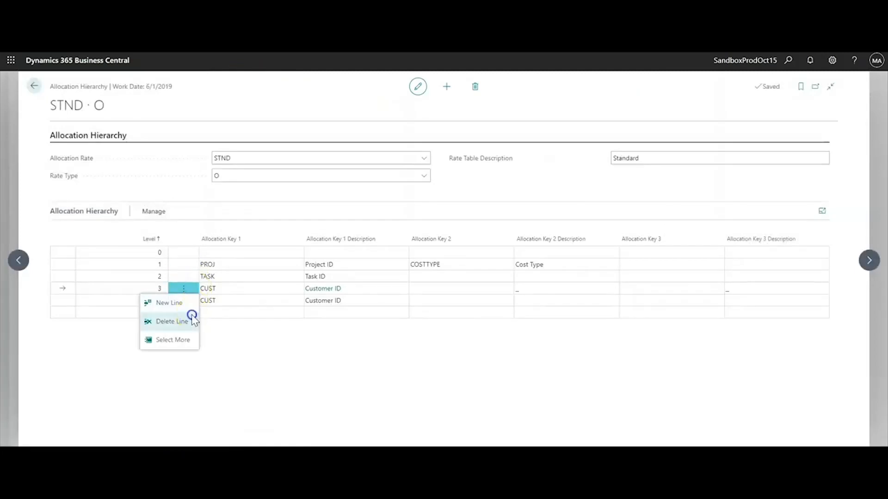
{"action": "left_click", "coordinate": [493, 285]}
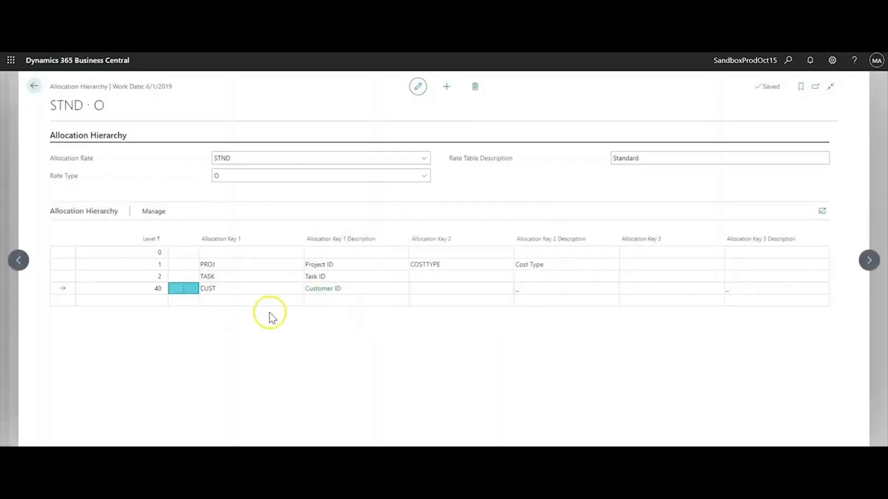
Add a rate entry for the level 40 line with Adatum Corporation as the customer and a direct rate of 0.11
{"action": "left_click", "coordinate": [156, 212]}
{"action": "left_click", "coordinate": [199, 231]}
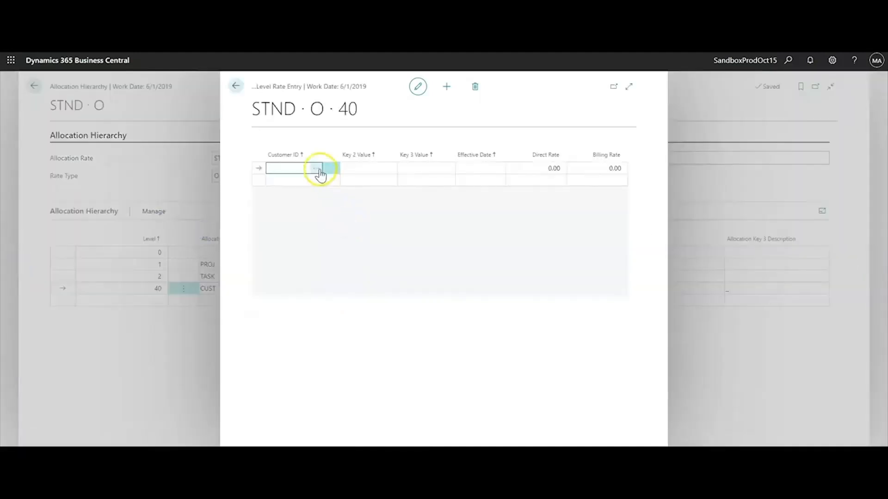
{"action": "left_click", "coordinate": [279, 192]}
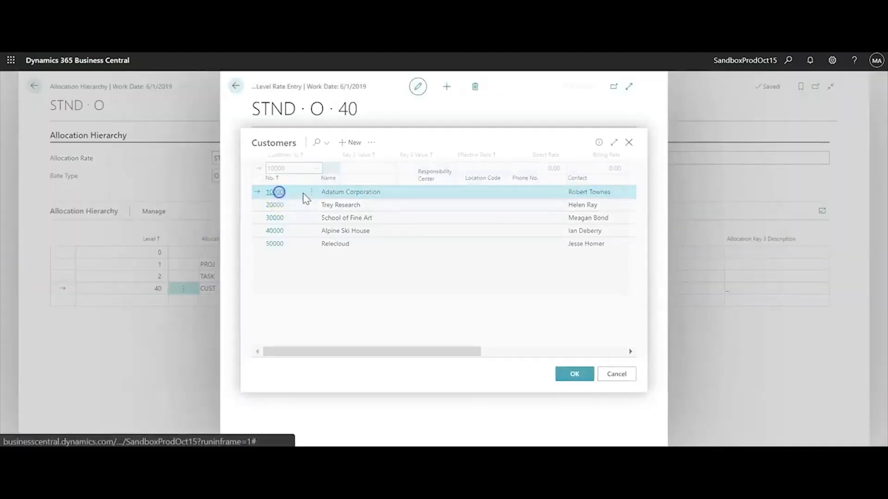
{"action": "left_click", "coordinate": [543, 168]}
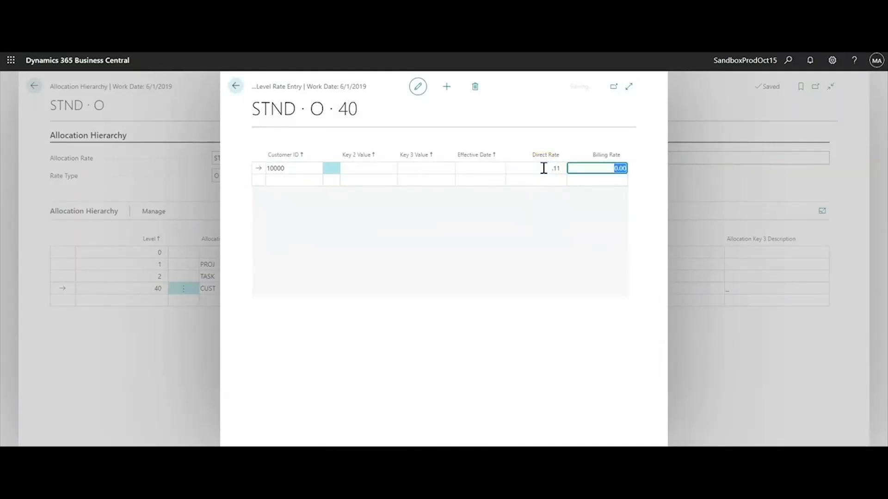
{"action": "key", "text": "Return"}
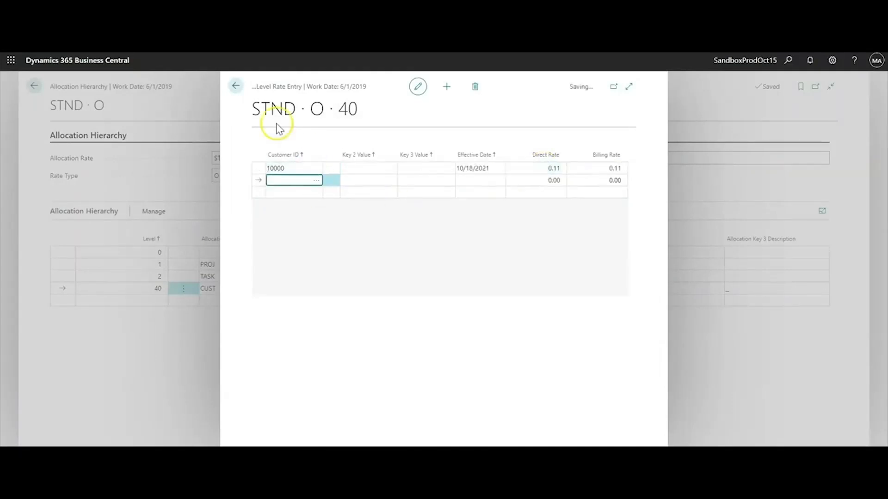
{"action": "left_click", "coordinate": [238, 88]}
{"action": "left_click", "coordinate": [142, 277]}
{"action": "left_click", "coordinate": [158, 290]}
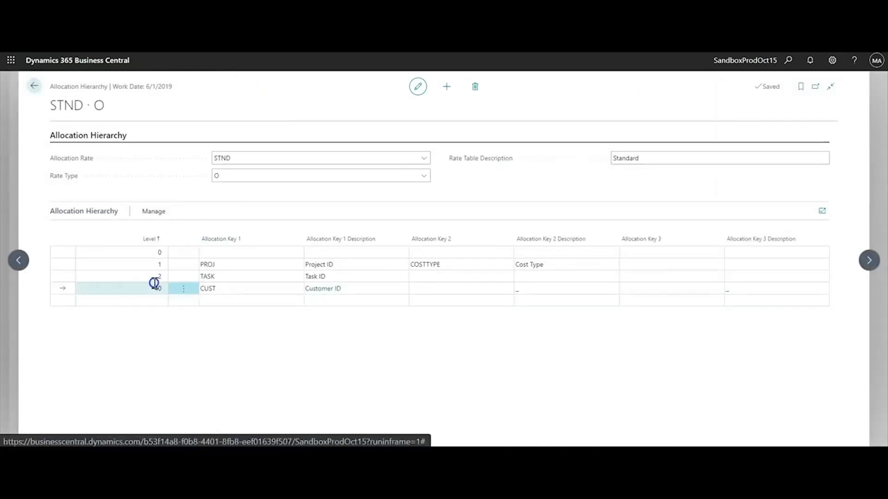
{"action": "left_click", "coordinate": [156, 278]}
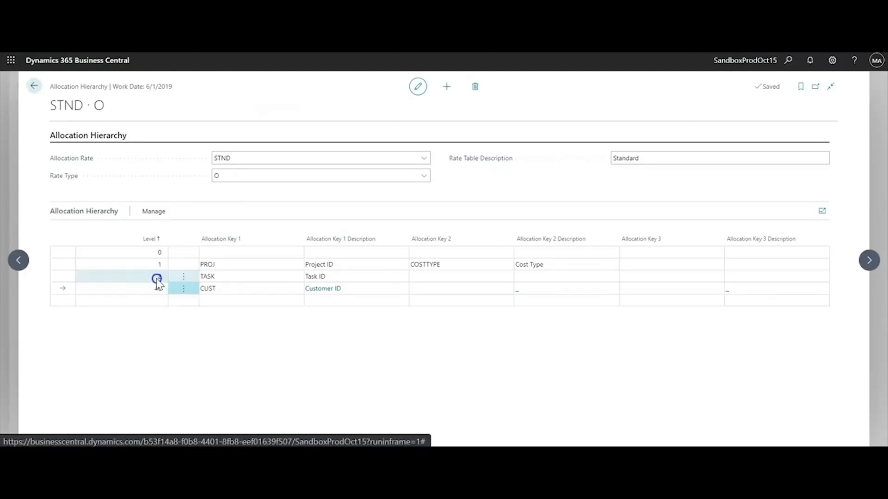
{"action": "left_click", "coordinate": [141, 287]}
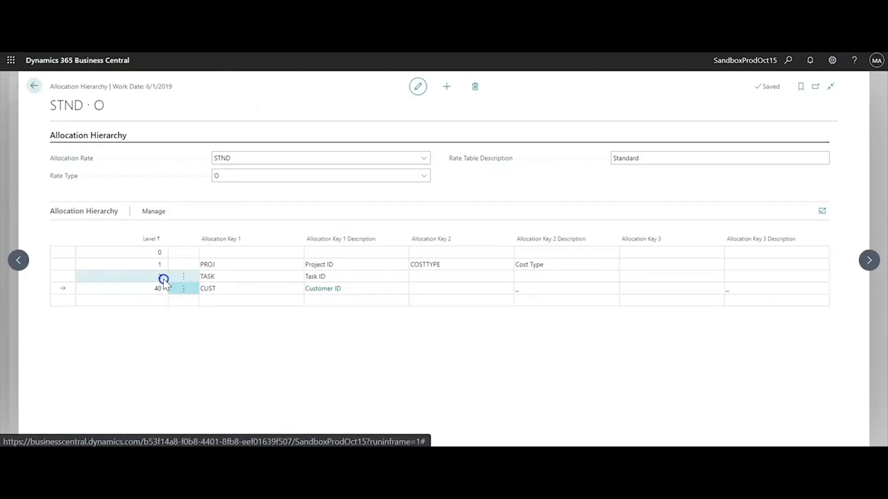
{"action": "left_click", "coordinate": [148, 250]}
{"action": "left_click", "coordinate": [207, 287]}
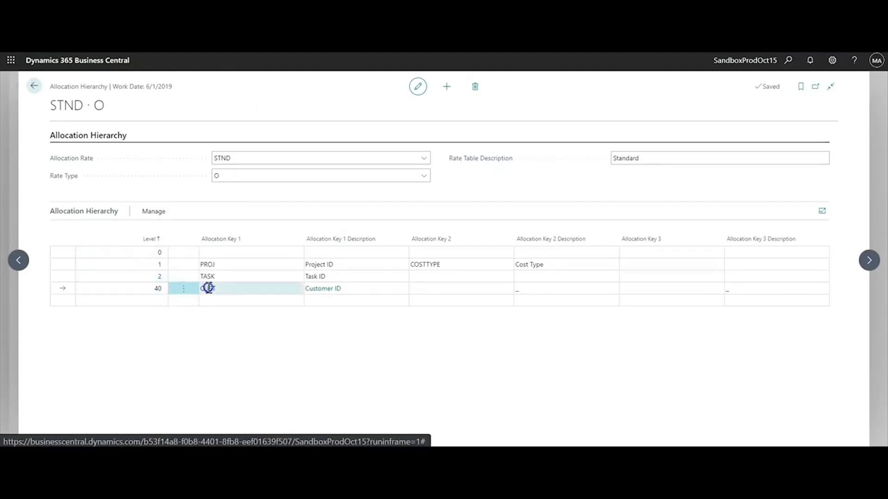
{"action": "left_click", "coordinate": [213, 275]}
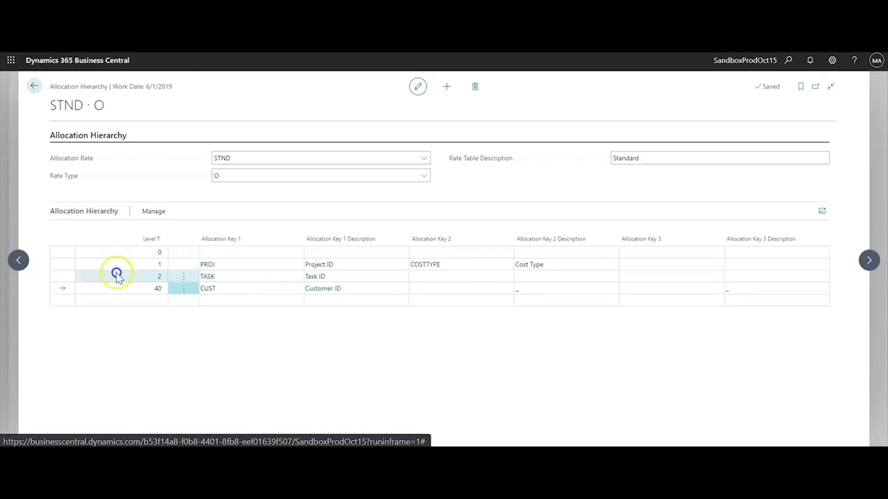
Open the multi-level rate entries of the level 2 TASK line and delete the entry for task 10120 effective 10/18/2021
{"action": "left_click", "coordinate": [249, 278]}
{"action": "left_click", "coordinate": [162, 213]}
{"action": "left_click", "coordinate": [203, 234]}
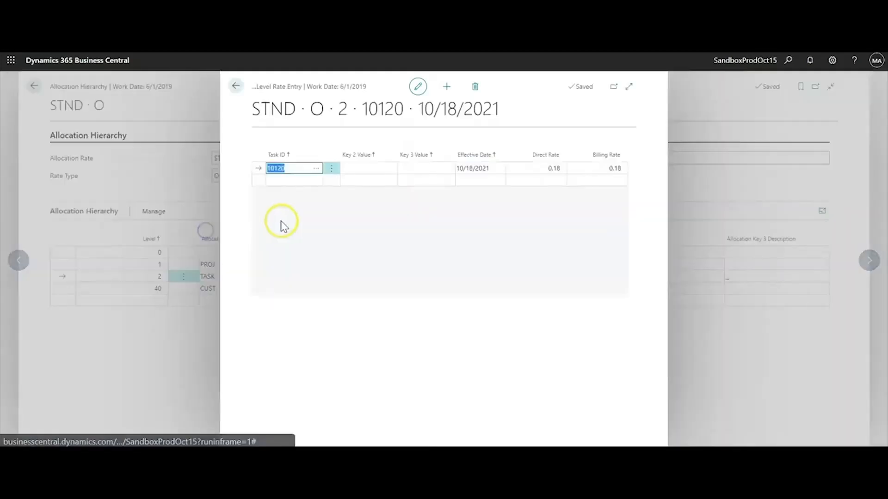
{"action": "left_click", "coordinate": [331, 171]}
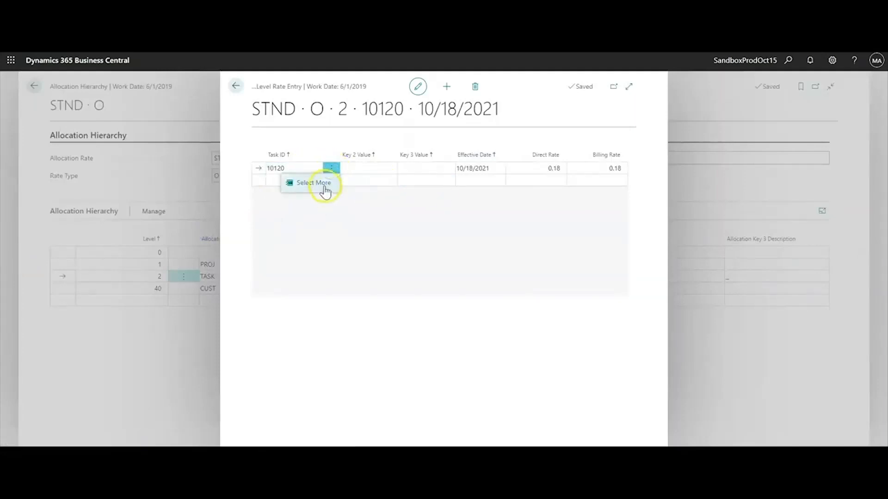
{"action": "left_click", "coordinate": [477, 86]}
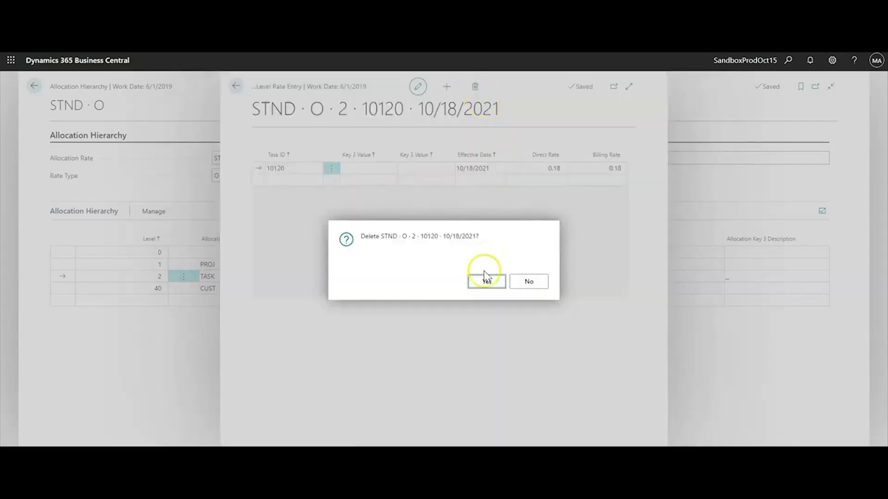
{"action": "left_click", "coordinate": [484, 279]}
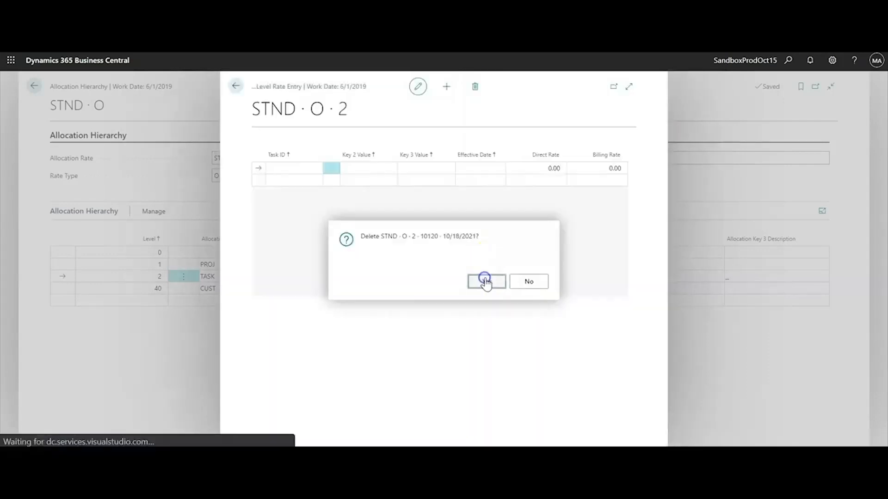
Return to the allocation hierarchy and delete the level 2 TASK line
{"action": "left_click", "coordinate": [240, 89]}
{"action": "left_click", "coordinate": [183, 276]}
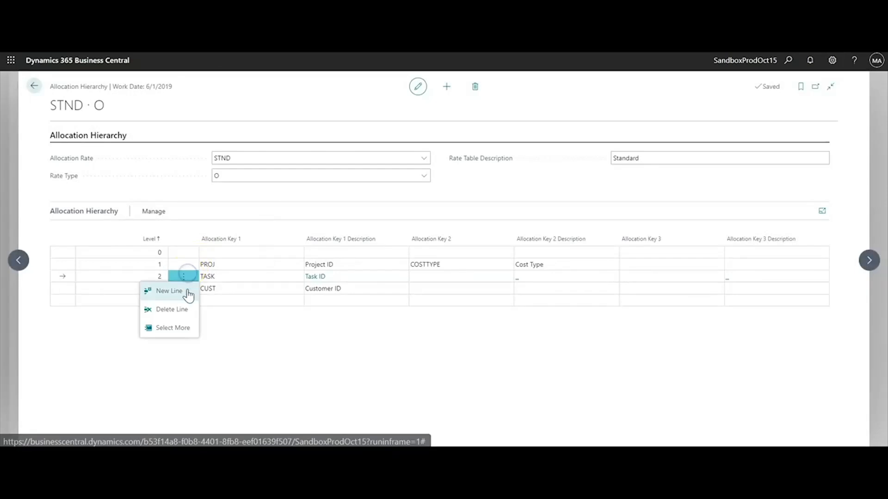
{"action": "left_click", "coordinate": [185, 307]}
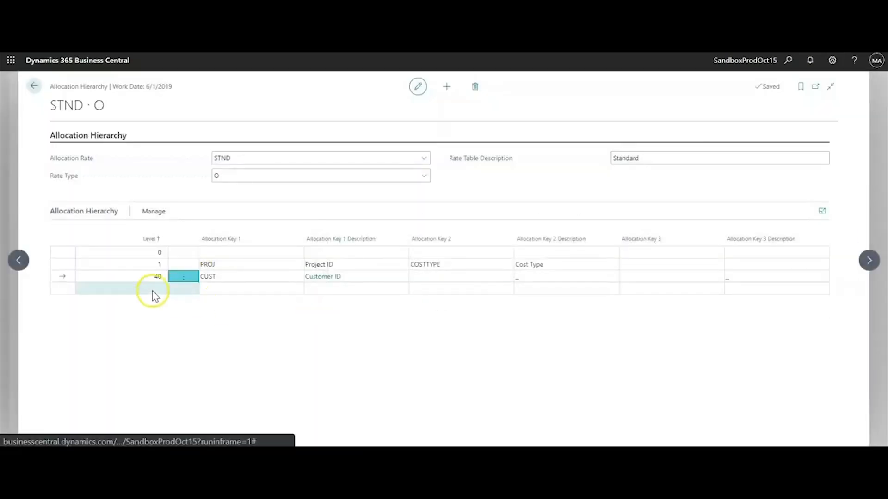
Add a level 10 line to the allocation hierarchy with TASK as the first allocation key
{"action": "left_click", "coordinate": [153, 289]}
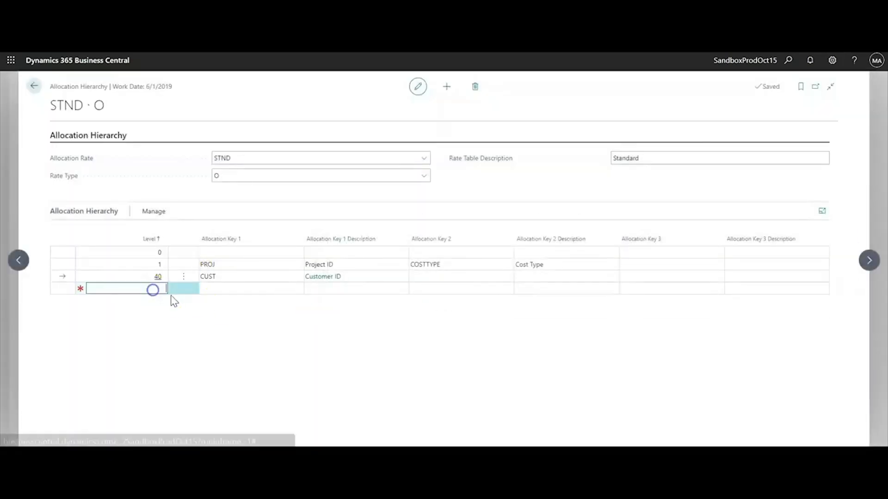
{"action": "type", "text": "10"}
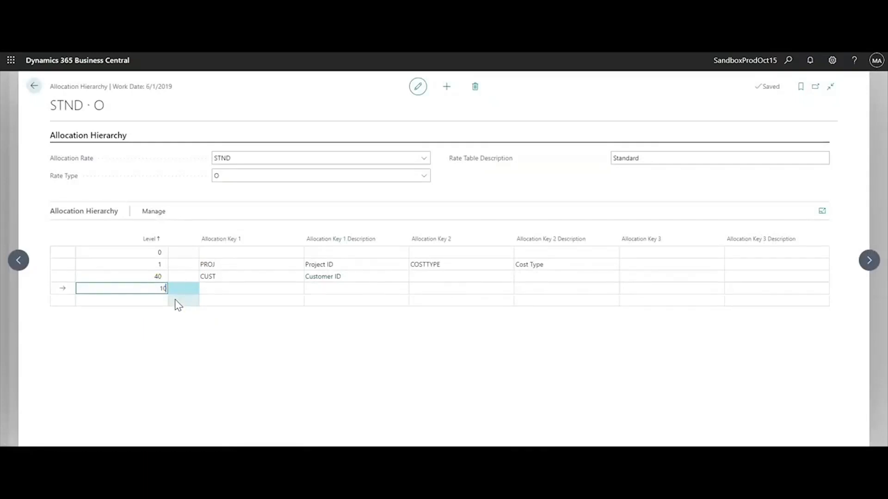
{"action": "key", "text": "Tab"}
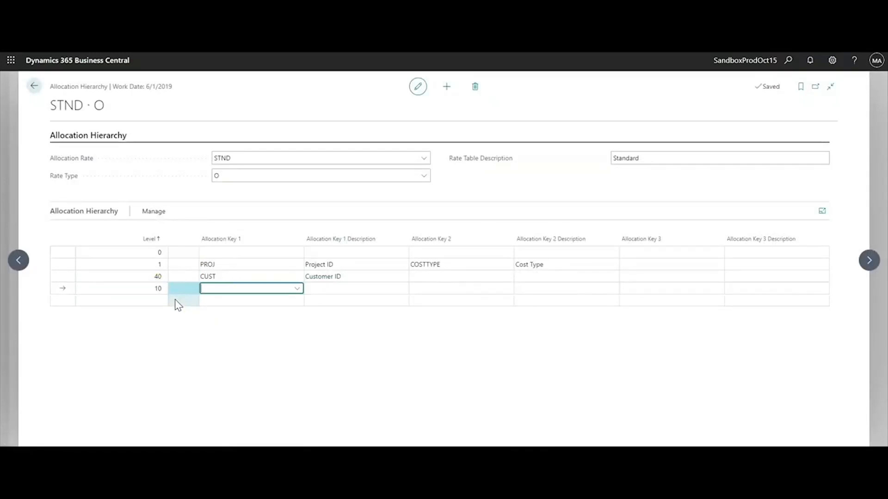
{"action": "key", "text": "Tab"}
{"action": "left_click", "coordinate": [237, 287]}
Add a rate entry for the level 10 line with task 10110, effective date 1/1/2020, and direct and billing rates of 0.18
{"action": "left_click", "coordinate": [152, 211]}
{"action": "left_click", "coordinate": [187, 231]}
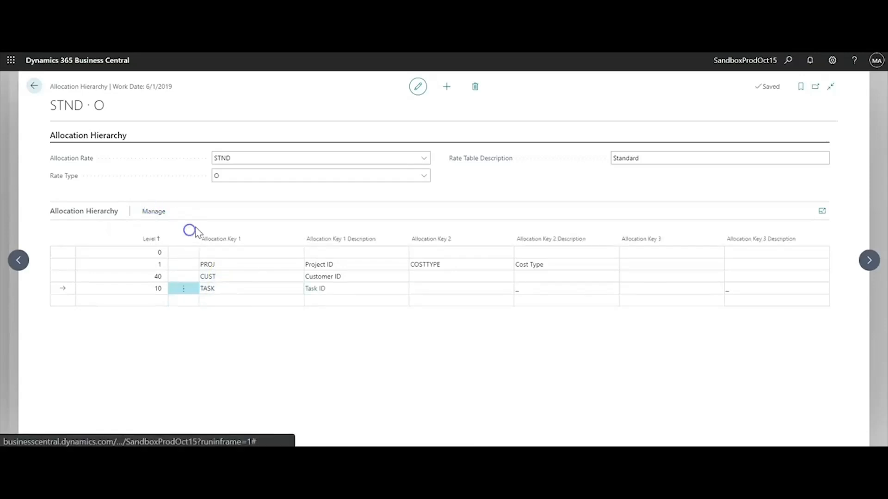
{"action": "left_click", "coordinate": [315, 173]}
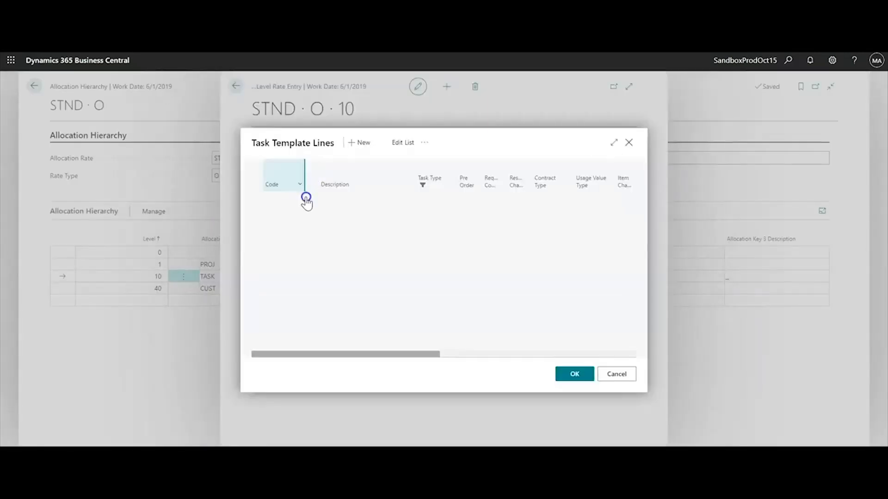
{"action": "left_click", "coordinate": [273, 200]}
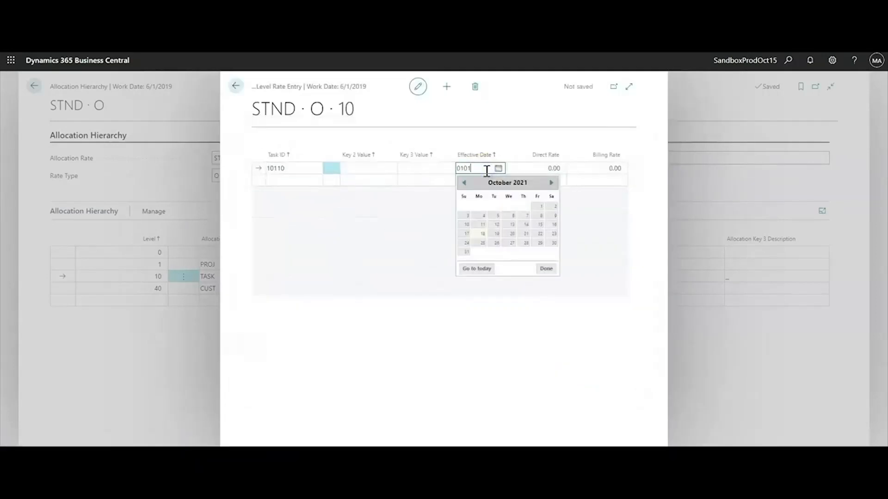
{"action": "key", "text": "Tab"}
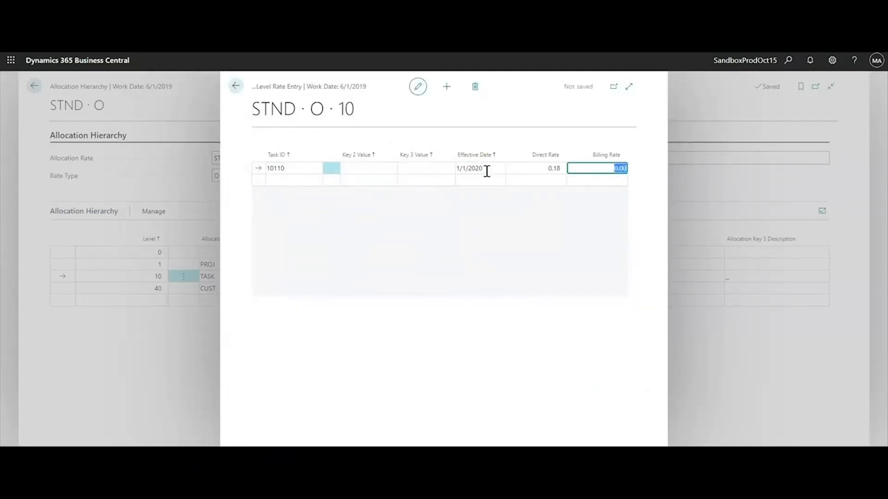
{"action": "key", "text": "Tab"}
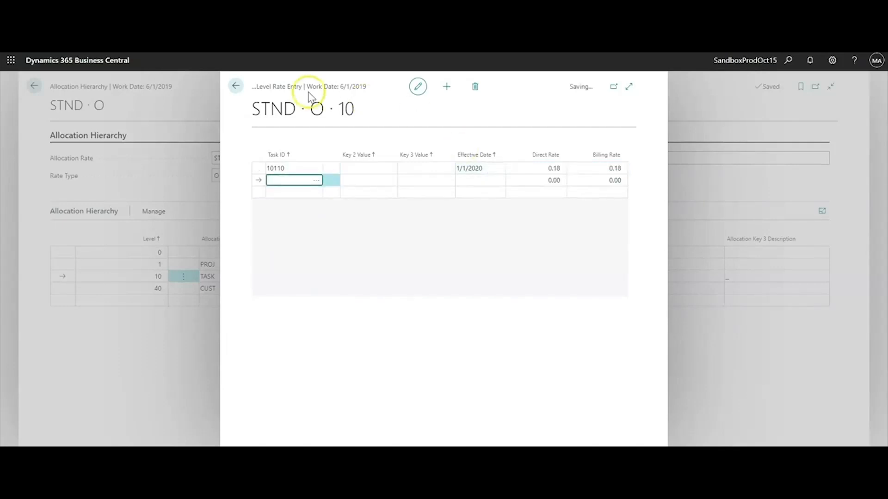
{"action": "left_click", "coordinate": [237, 87]}
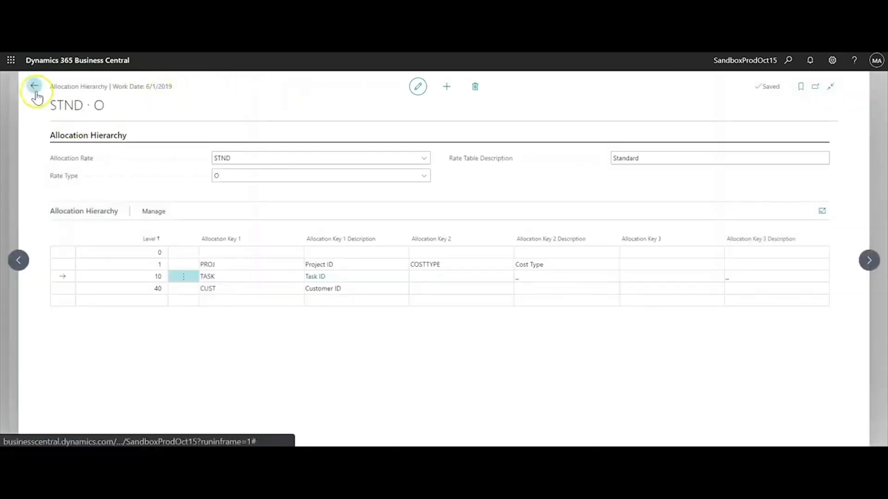
Reopen the STND Overhead hierarchy from the list and add a level 9 line with PROJ and TASK as allocation keys
{"action": "left_click", "coordinate": [35, 86]}
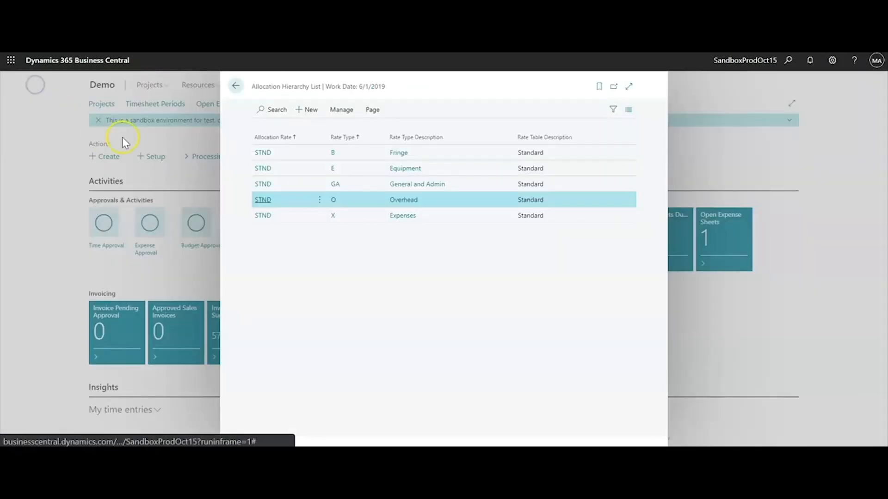
{"action": "left_click", "coordinate": [261, 202]}
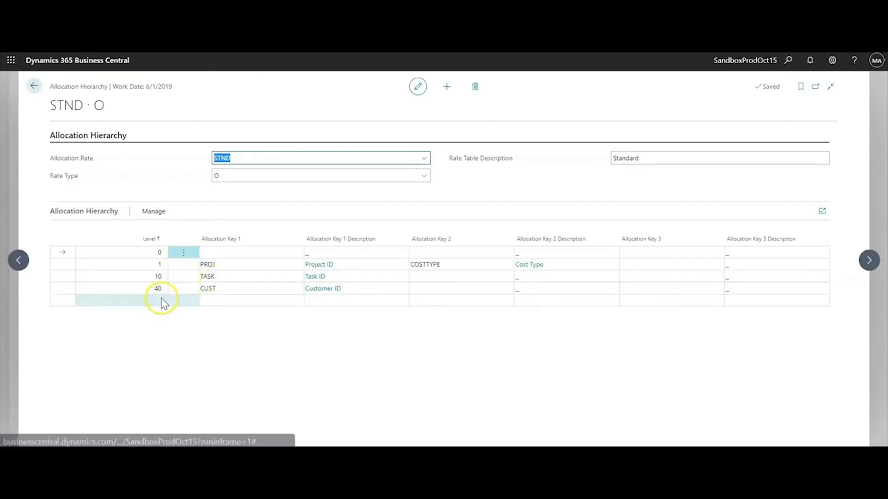
{"action": "left_click", "coordinate": [165, 301]}
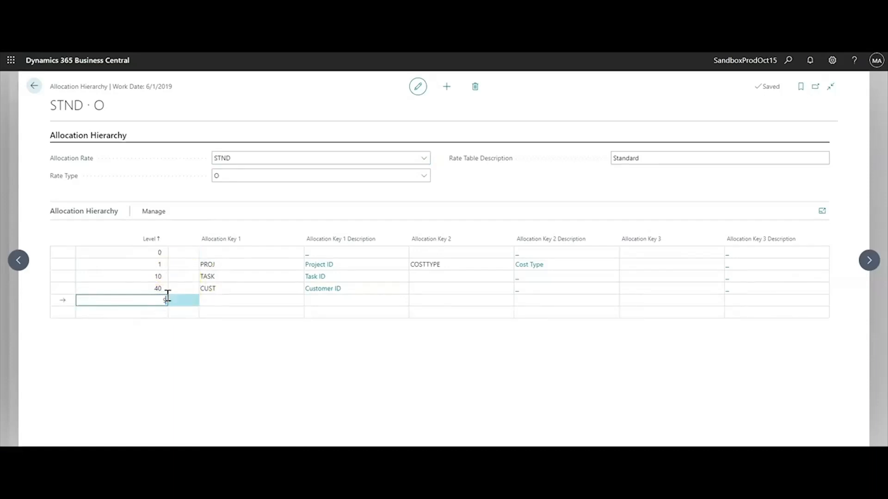
{"action": "type", "text": "9"}
{"action": "key", "text": "Tab"}
{"action": "key", "text": "Tab"}
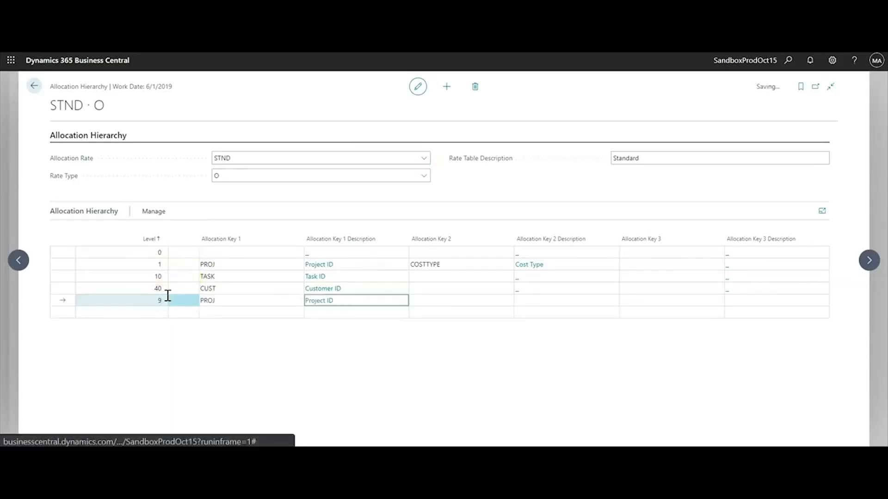
{"action": "left_click", "coordinate": [452, 300]}
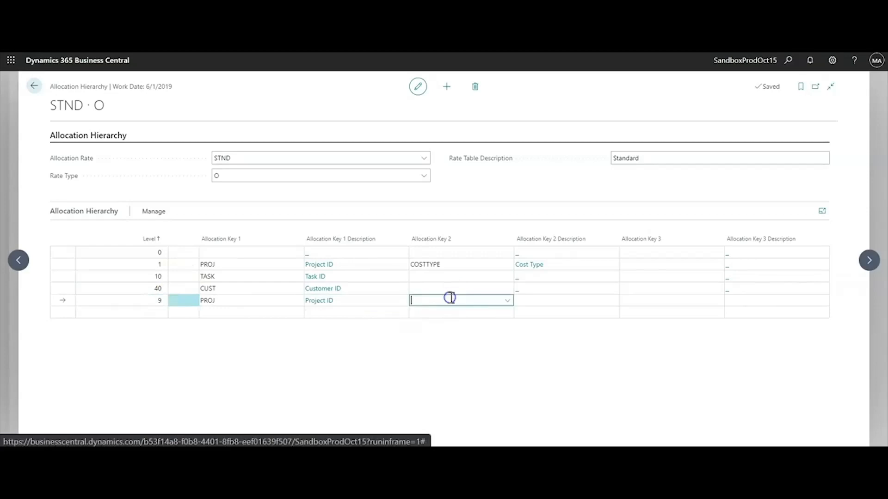
{"action": "type", "text": "task"}
{"action": "key", "text": "Tab"}
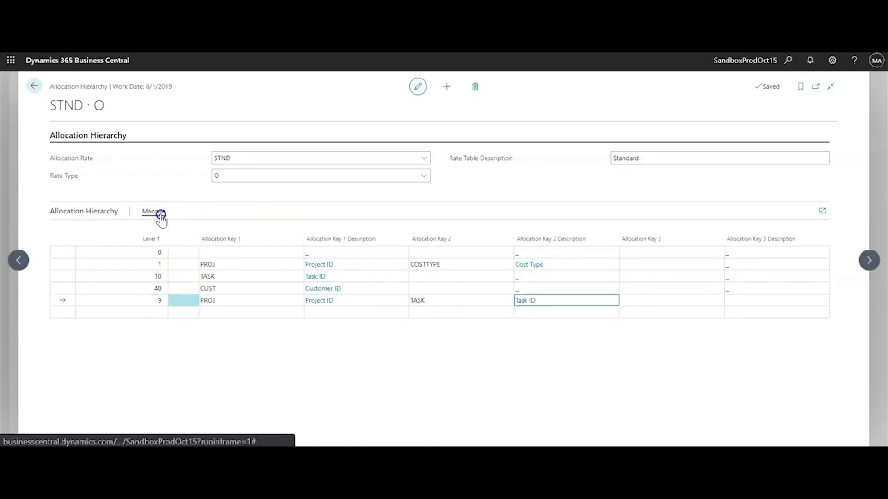
Add a rate entry for the level 9 line with project IRV002, task 10110, and direct and billing rates of 0.13
{"action": "left_click", "coordinate": [158, 212]}
{"action": "left_click", "coordinate": [193, 232]}
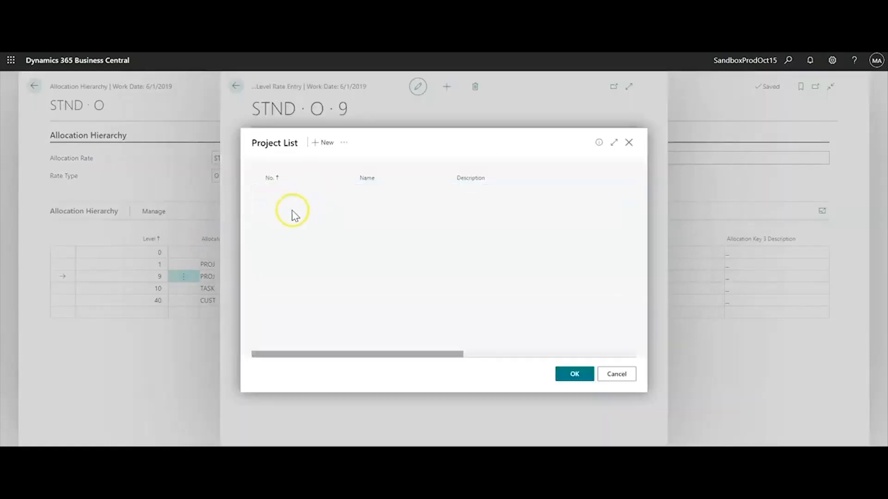
{"action": "left_click", "coordinate": [275, 206]}
{"action": "left_click", "coordinate": [382, 169]}
{"action": "left_click", "coordinate": [390, 169]}
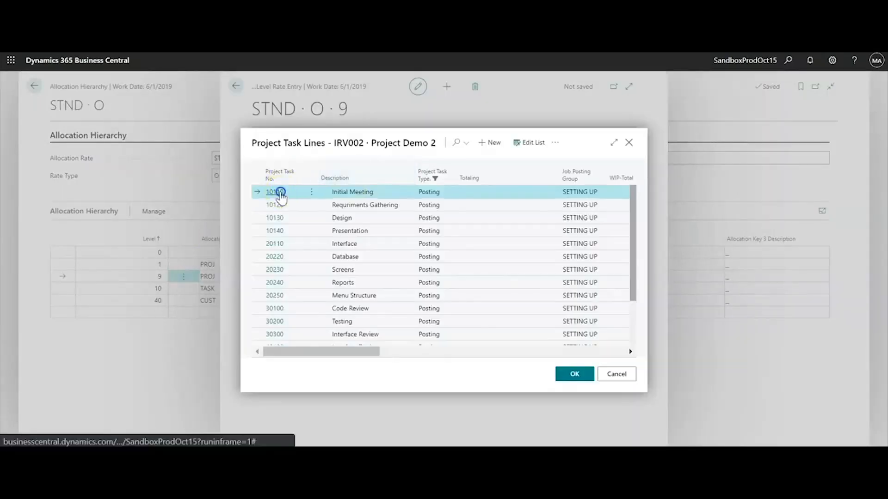
{"action": "left_click", "coordinate": [276, 191]}
{"action": "left_click", "coordinate": [550, 171]}
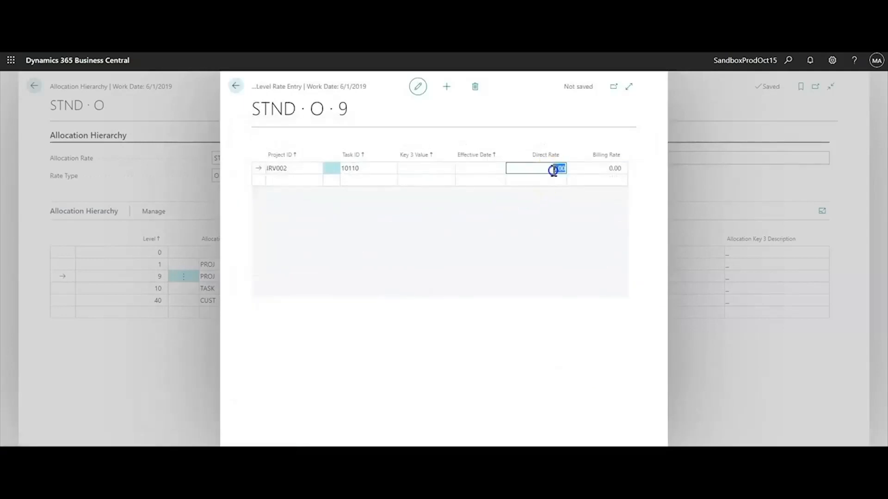
{"action": "key", "text": "Tab"}
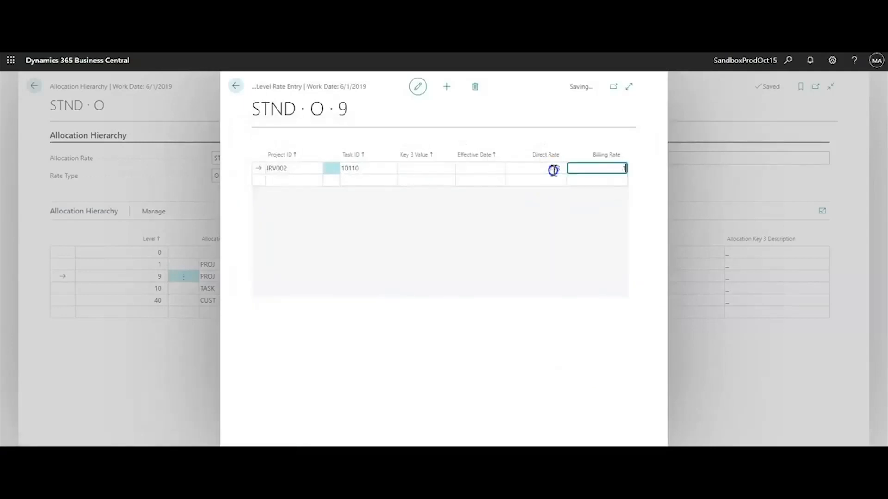
{"action": "type", "text": ".13"}
{"action": "key", "text": "Tab"}
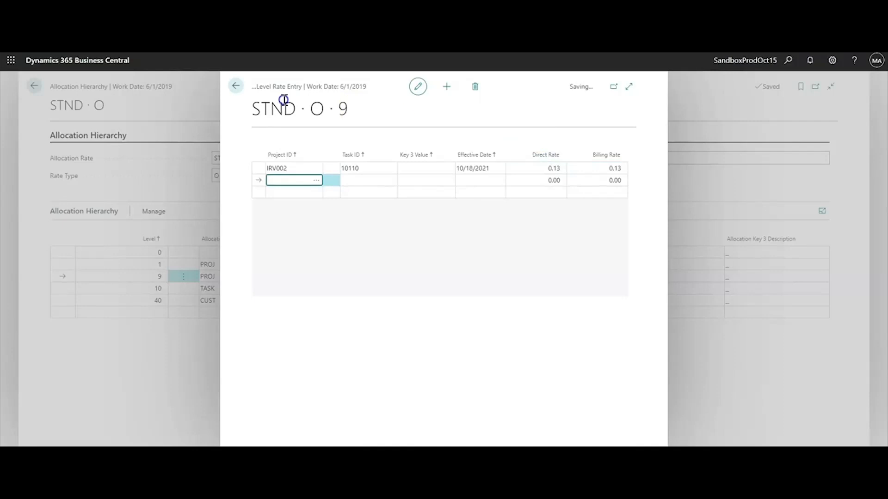
{"action": "left_click", "coordinate": [238, 88]}
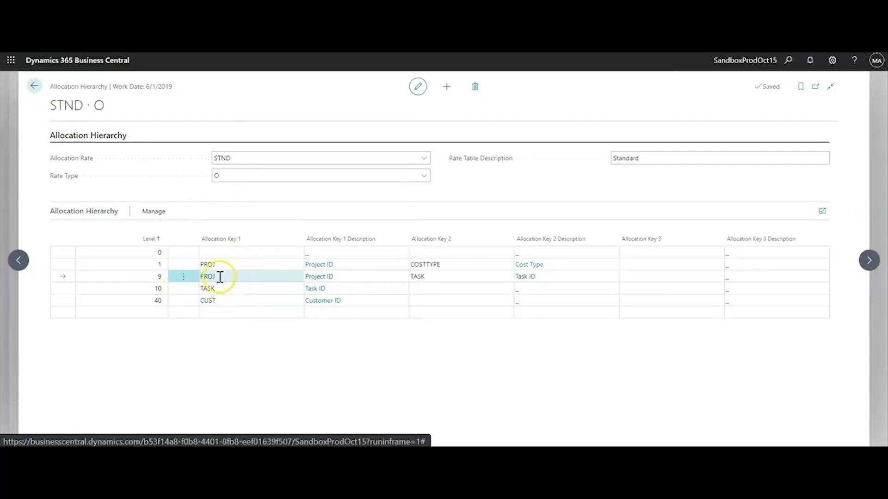
Review the level order and allocation keys of the hierarchy lines from level 1 to level 40
{"action": "left_click", "coordinate": [420, 277]}
{"action": "left_click", "coordinate": [221, 291]}
{"action": "left_click", "coordinate": [229, 277]}
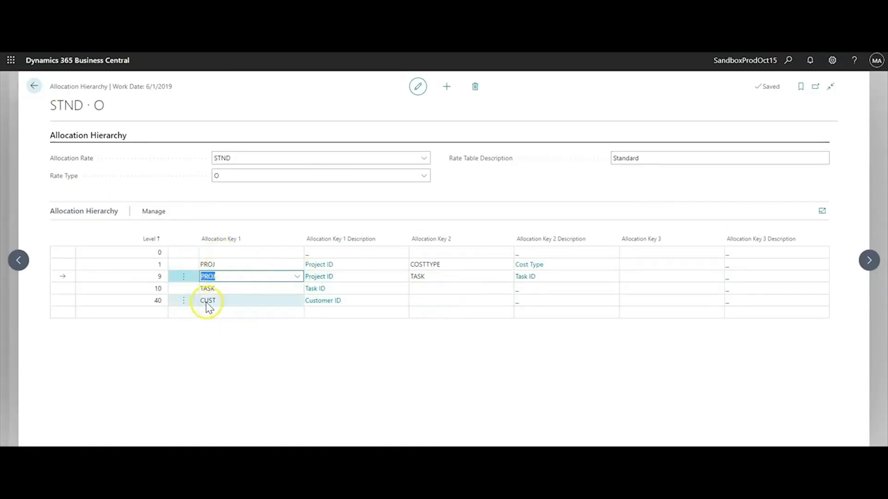
{"action": "left_click", "coordinate": [137, 268]}
{"action": "left_click", "coordinate": [134, 287]}
{"action": "left_click", "coordinate": [135, 265]}
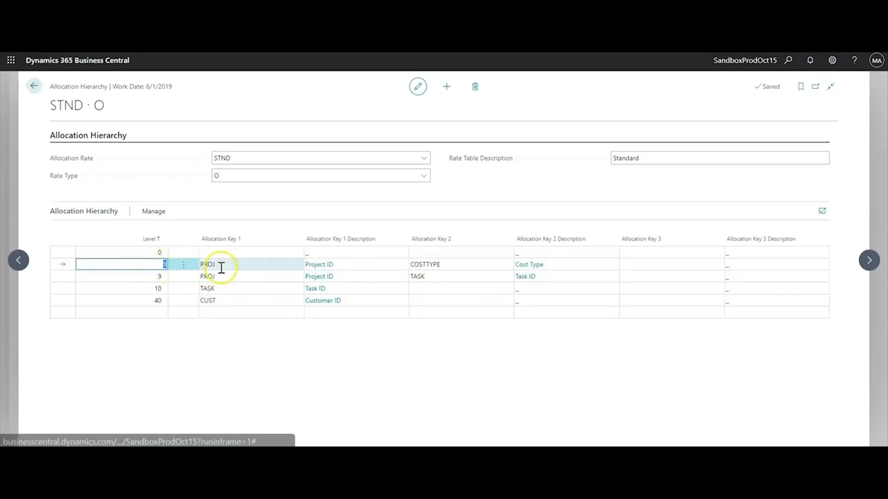
{"action": "left_click", "coordinate": [145, 276]}
{"action": "left_click", "coordinate": [143, 289]}
{"action": "left_click", "coordinate": [143, 300]}
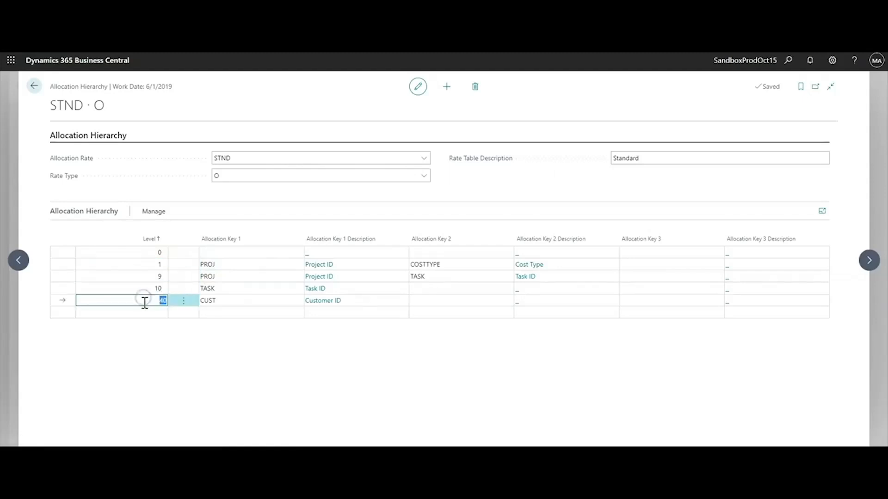
{"action": "left_click", "coordinate": [232, 300]}
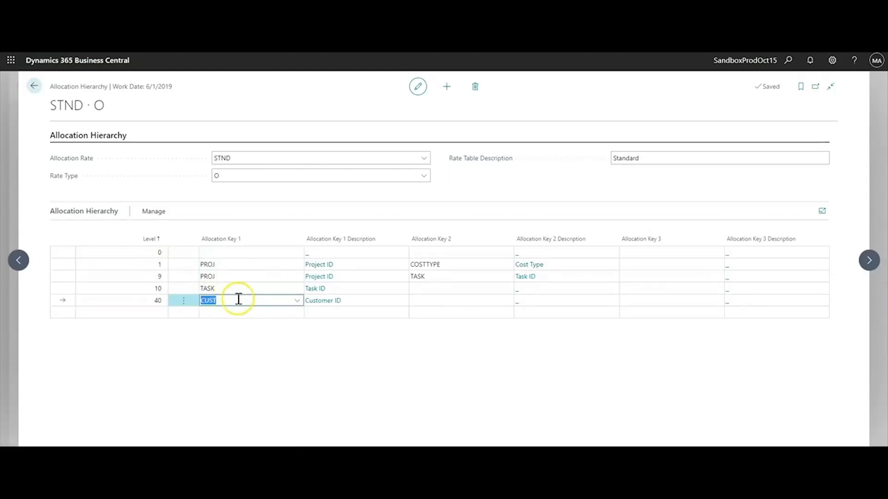